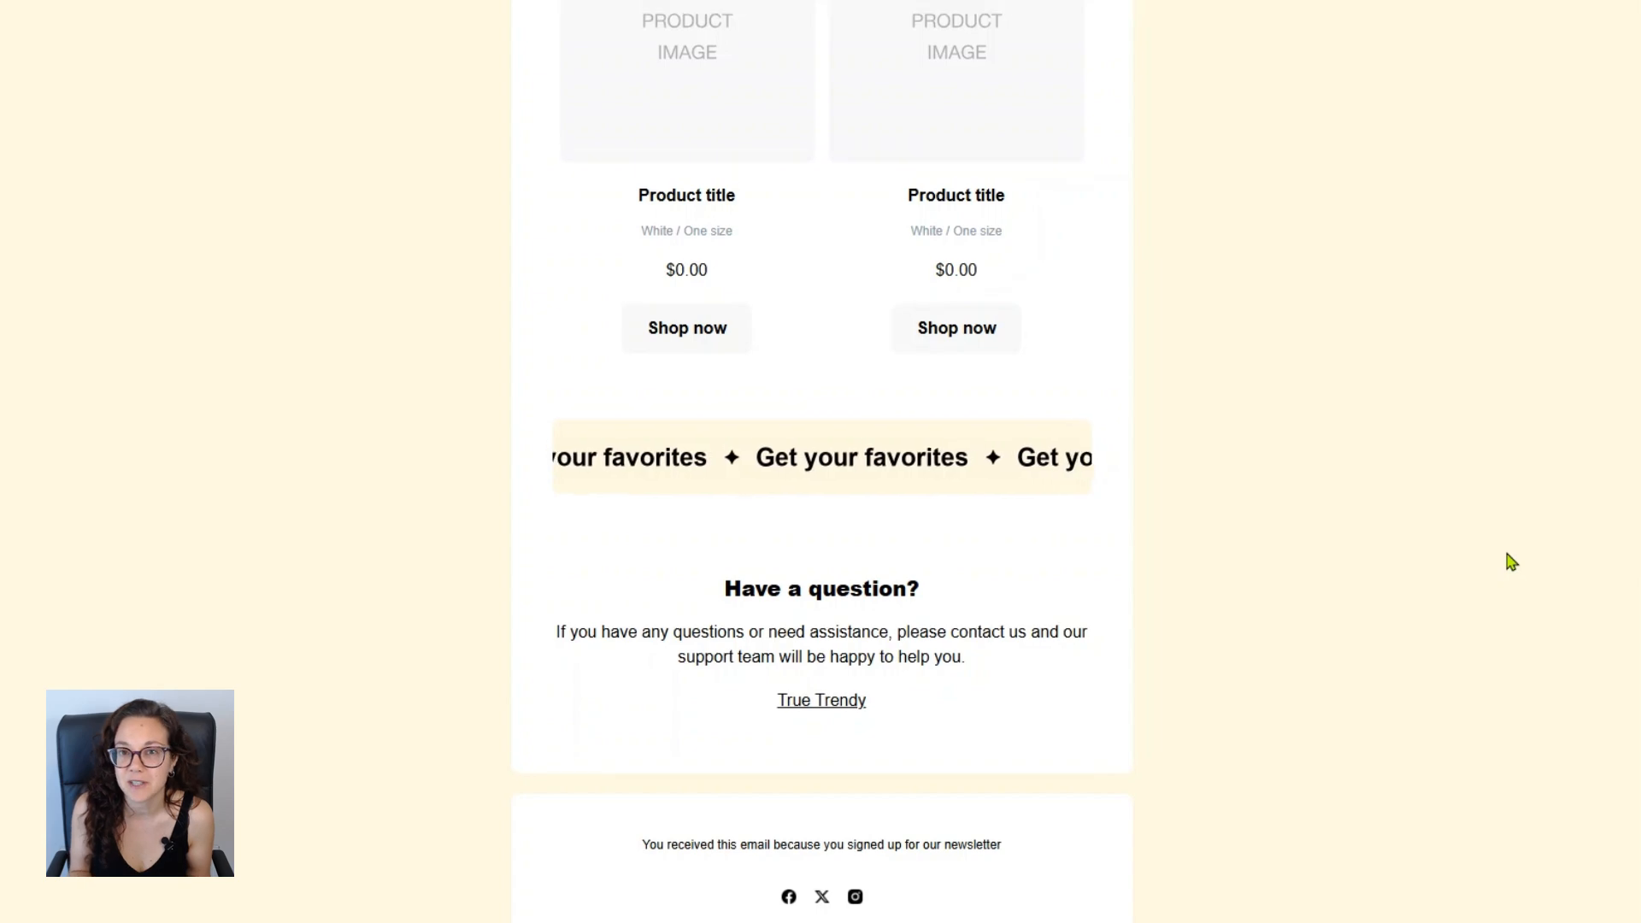
pyautogui.scroll(3, 1512, 562)
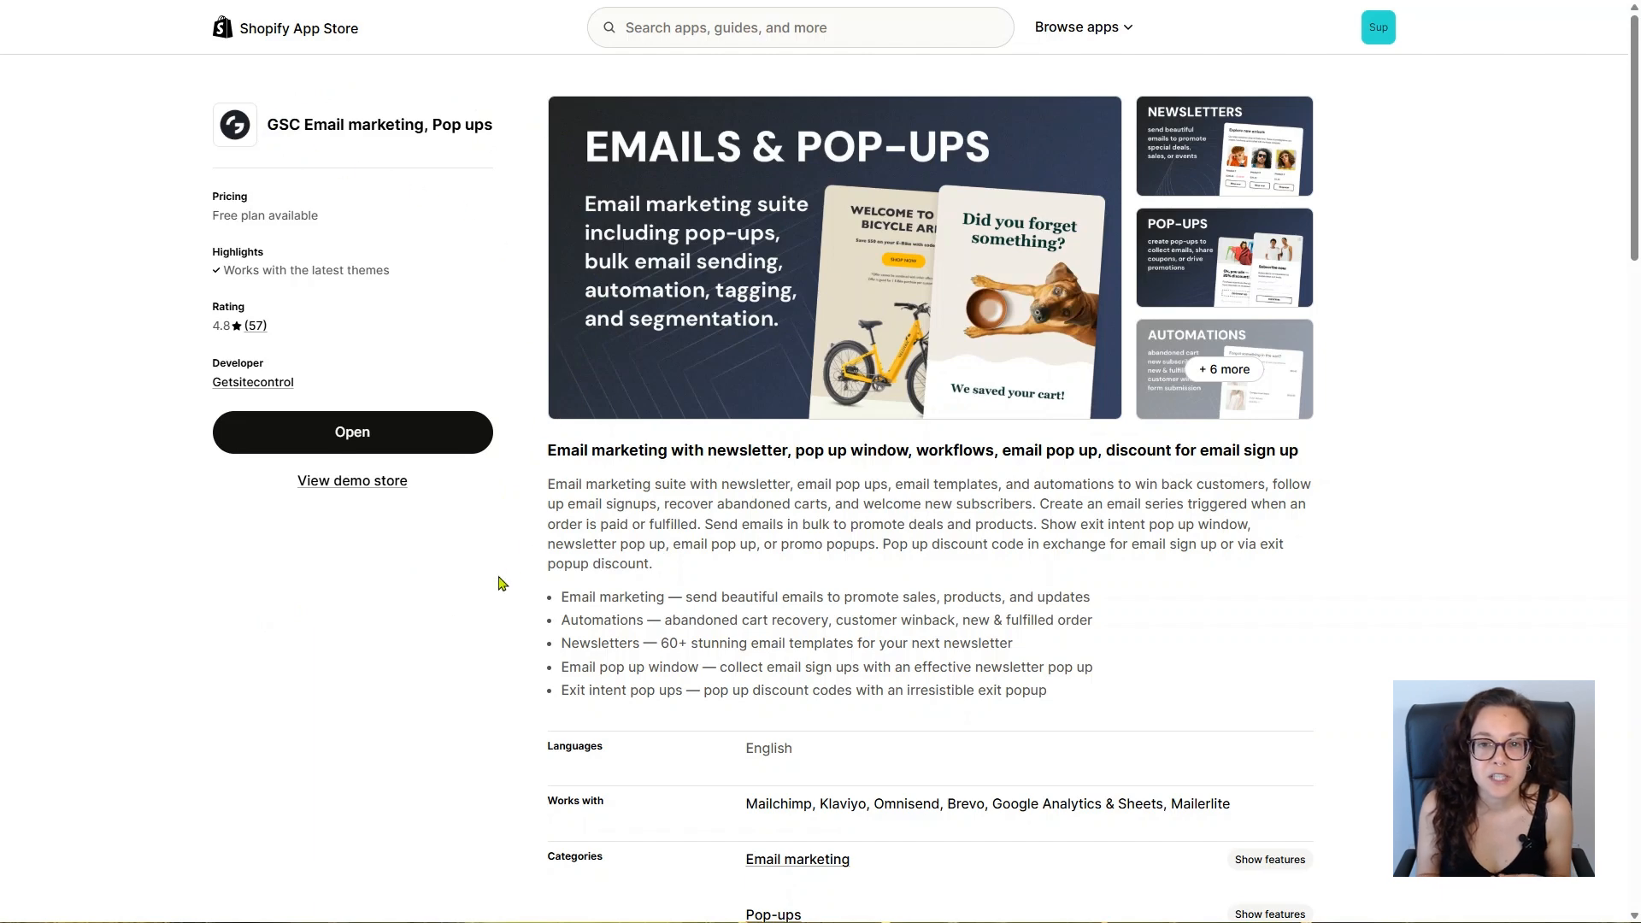
pyautogui.scroll(-3, 438, 612)
pyautogui.scroll(-2, 438, 612)
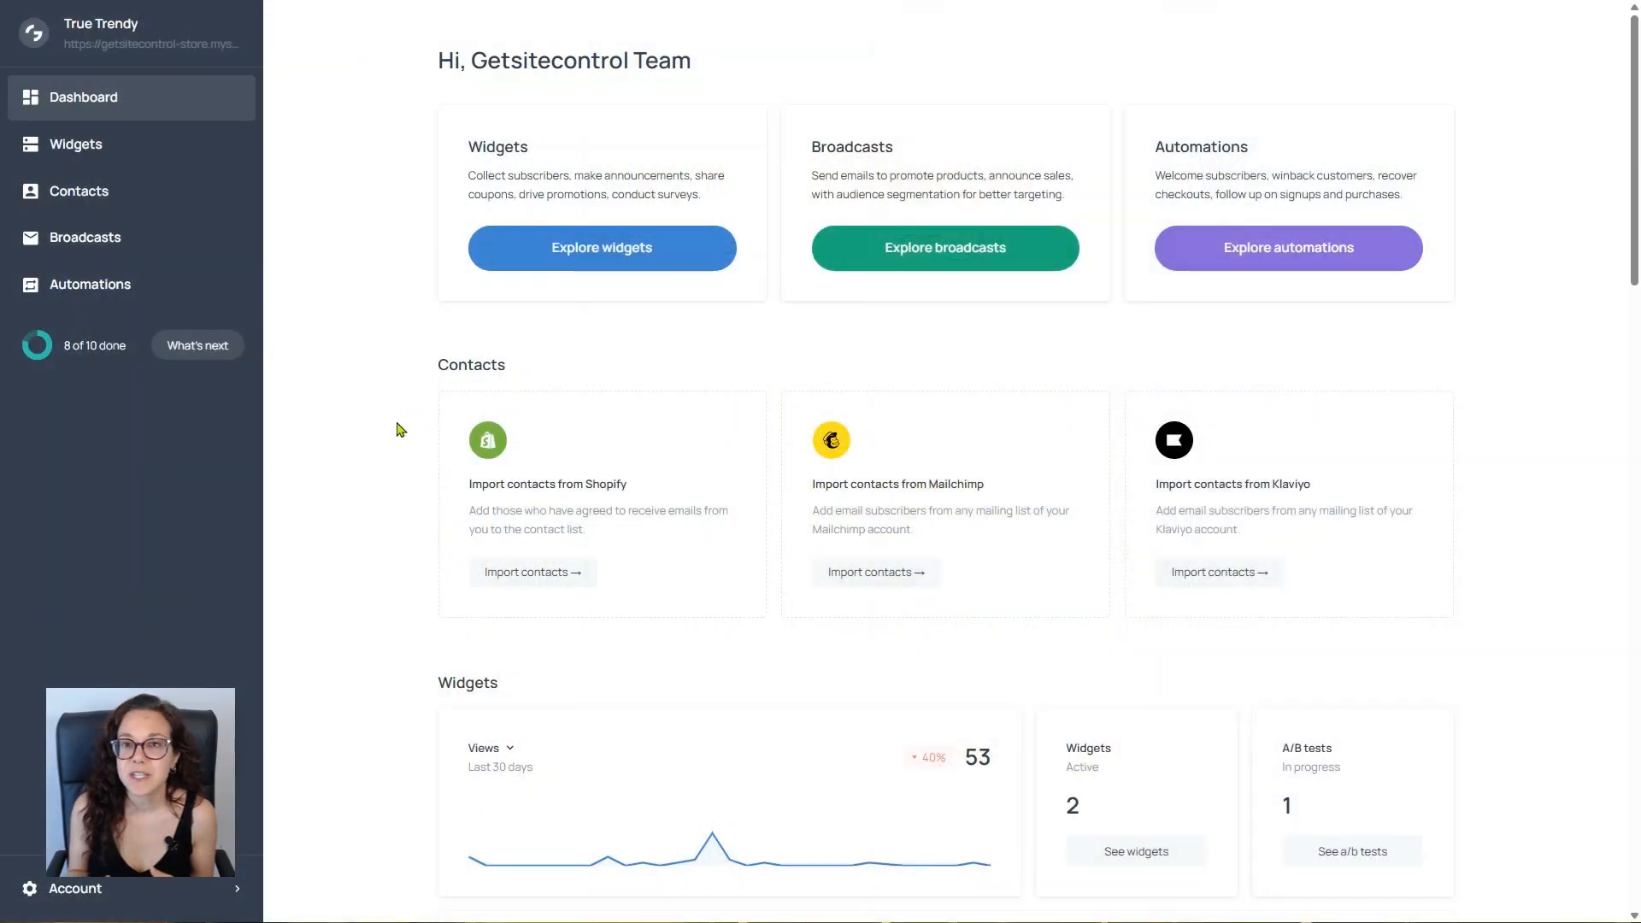
# Step: Import the contacts from Shopify into the contact list without starting automations for the new subscribers
pyautogui.click(141, 184)
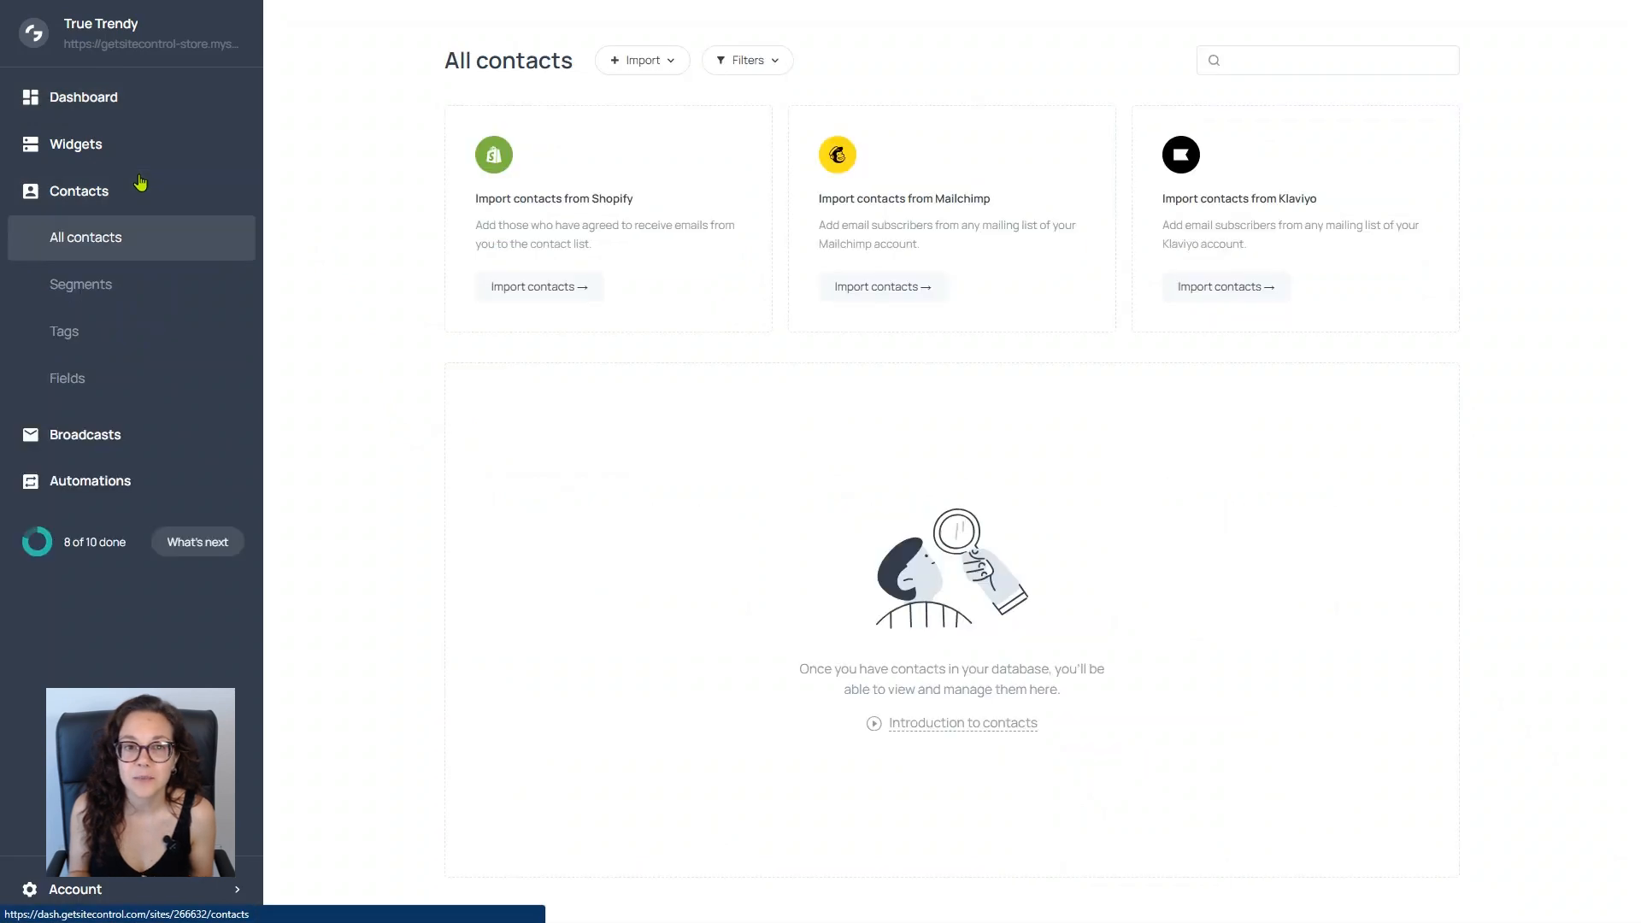
pyautogui.click(661, 70)
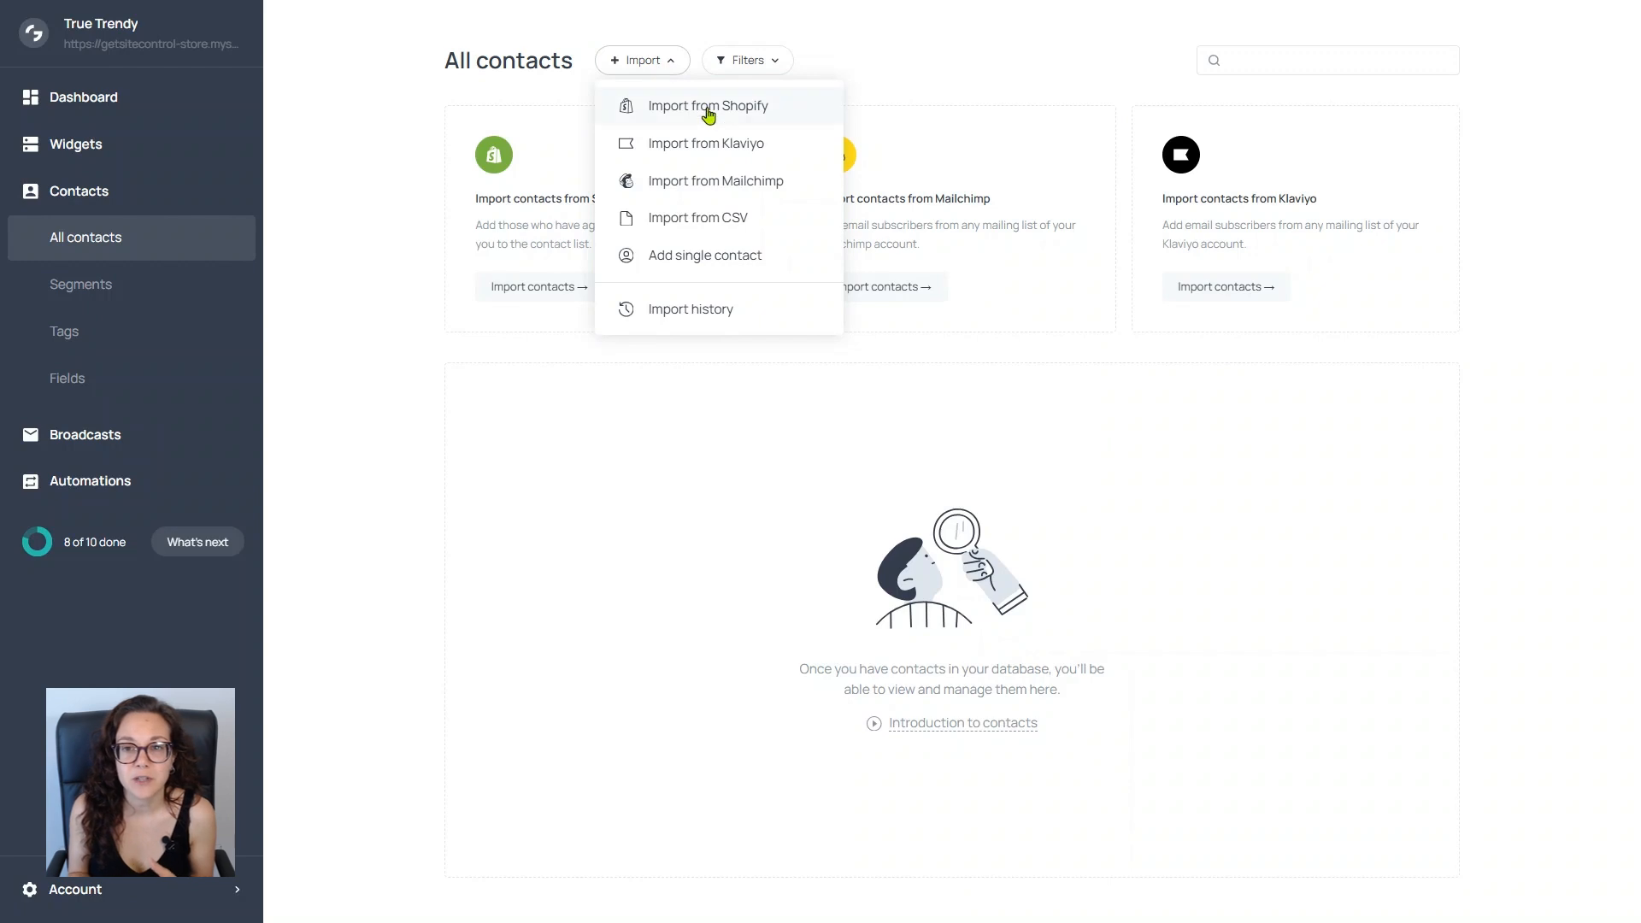
pyautogui.click(792, 114)
pyautogui.click(606, 274)
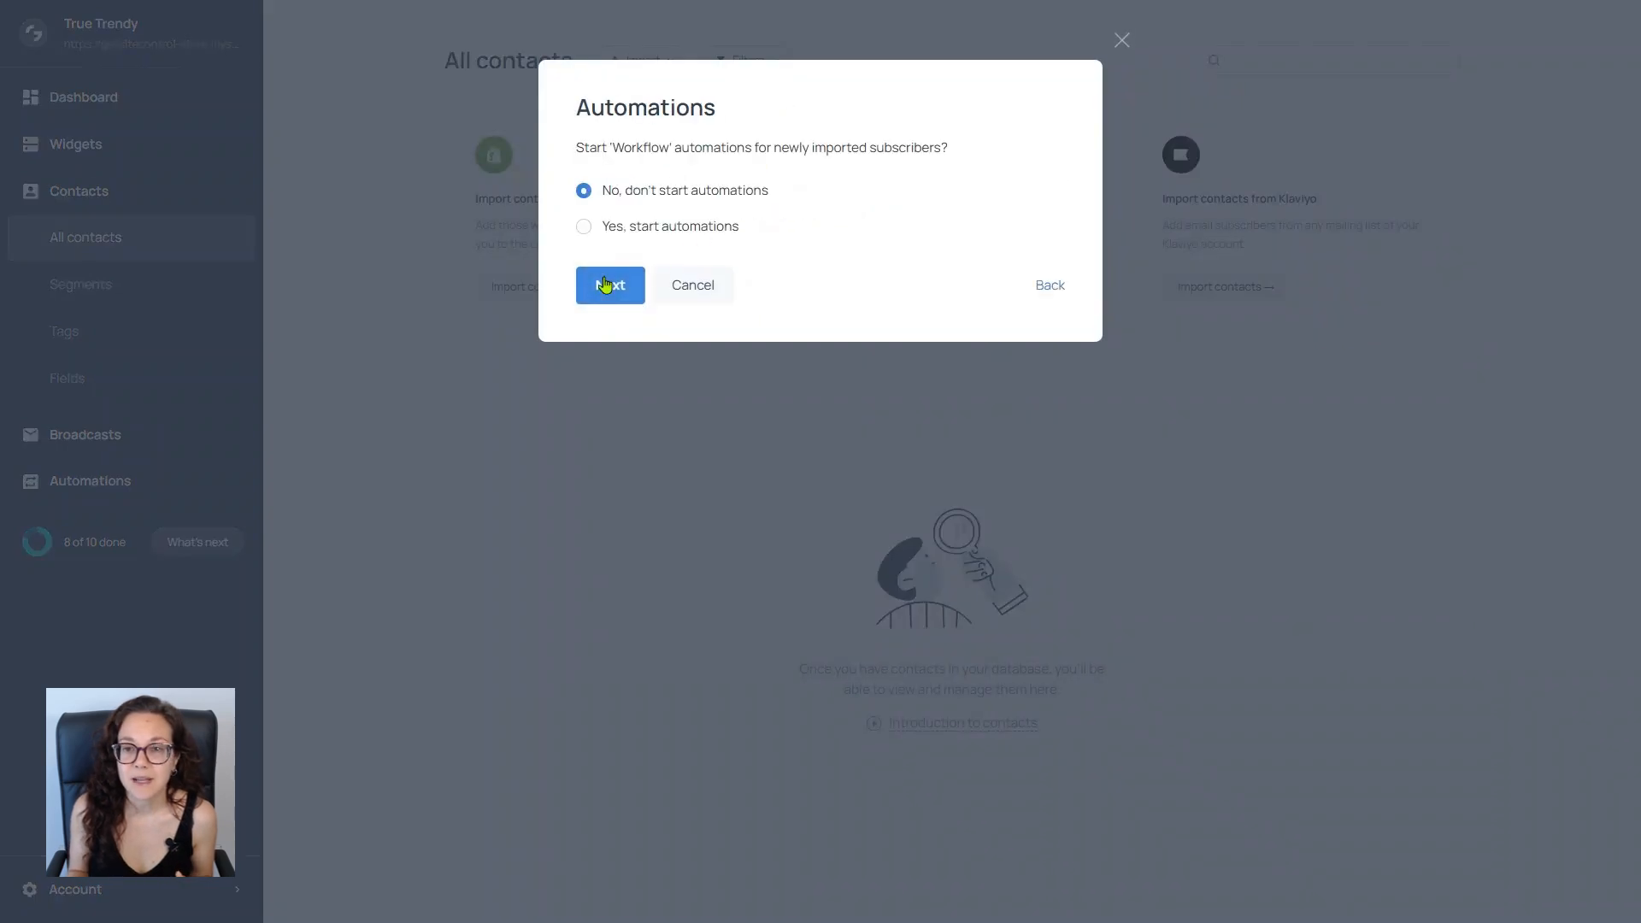
pyautogui.click(607, 283)
pyautogui.click(647, 322)
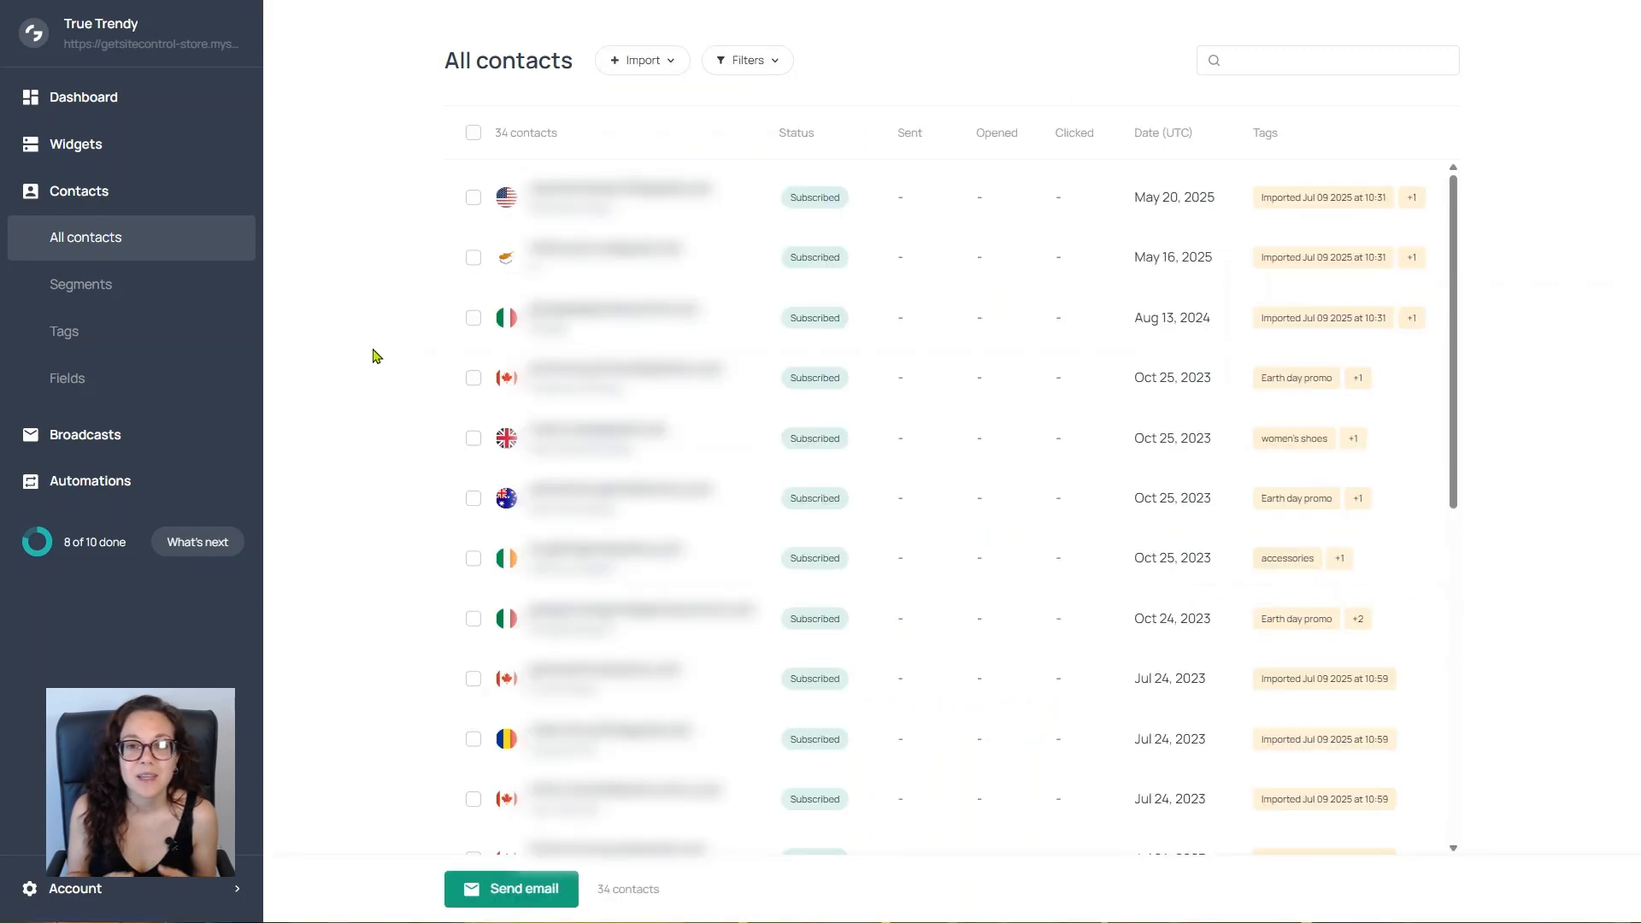
# Step: Go to the email broadcasts and start creating a new broadcast
pyautogui.click(180, 435)
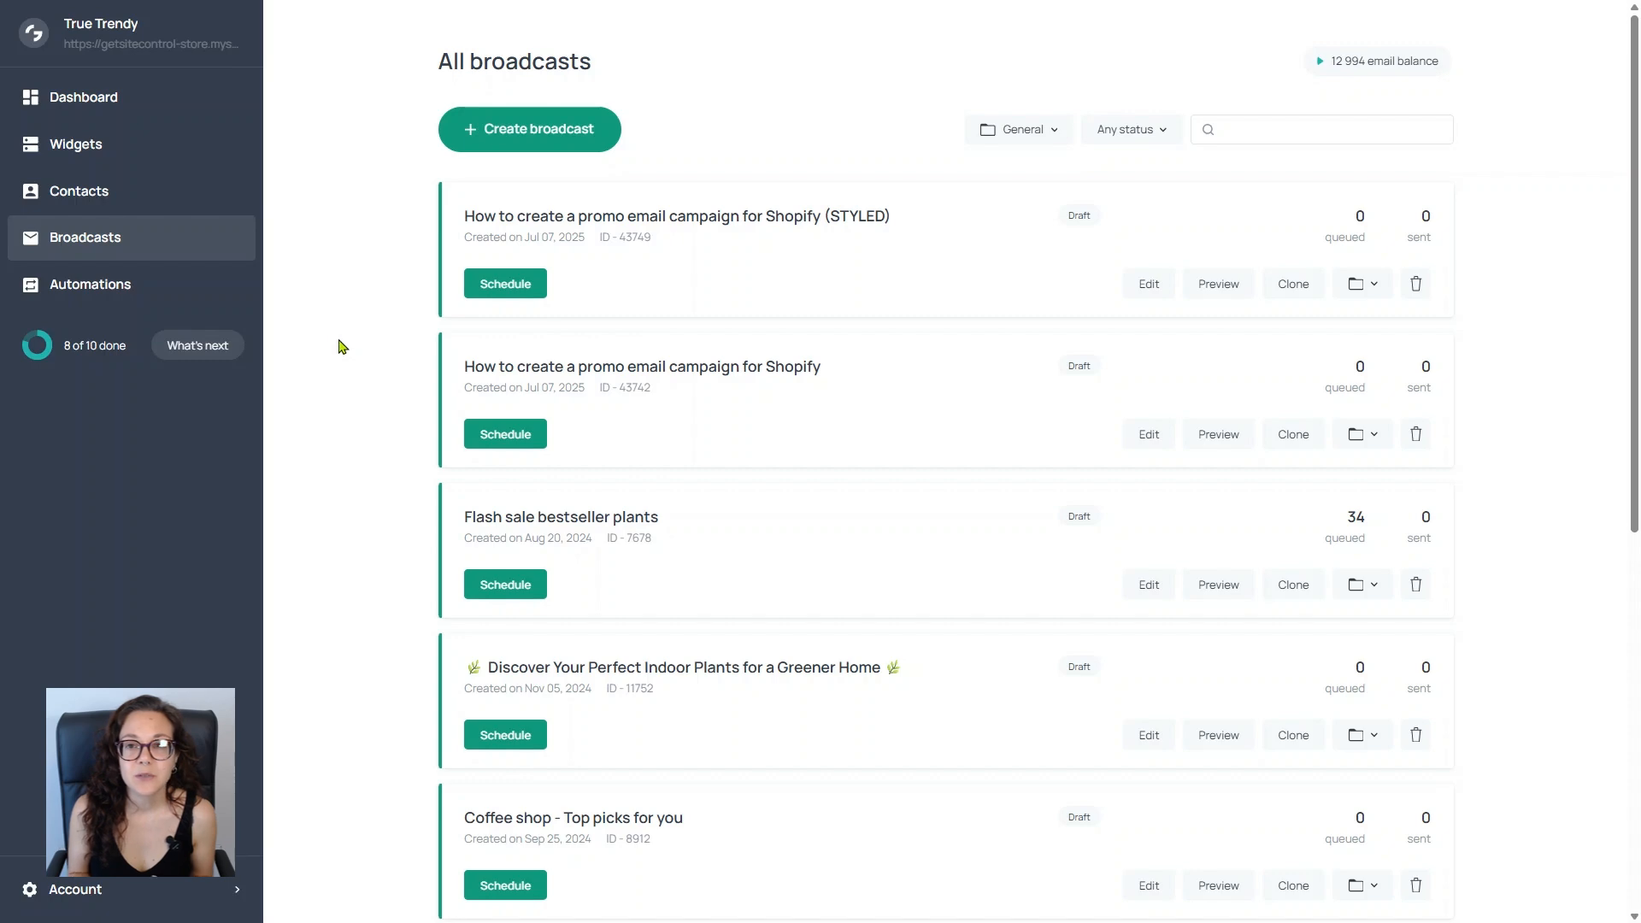
pyautogui.click(530, 130)
# Step: Browse the email templates, looking through the Welcome, Products and All emails categories
pyautogui.scroll(-5, 274, 401)
pyautogui.scroll(-4, 265, 386)
pyautogui.click(134, 214)
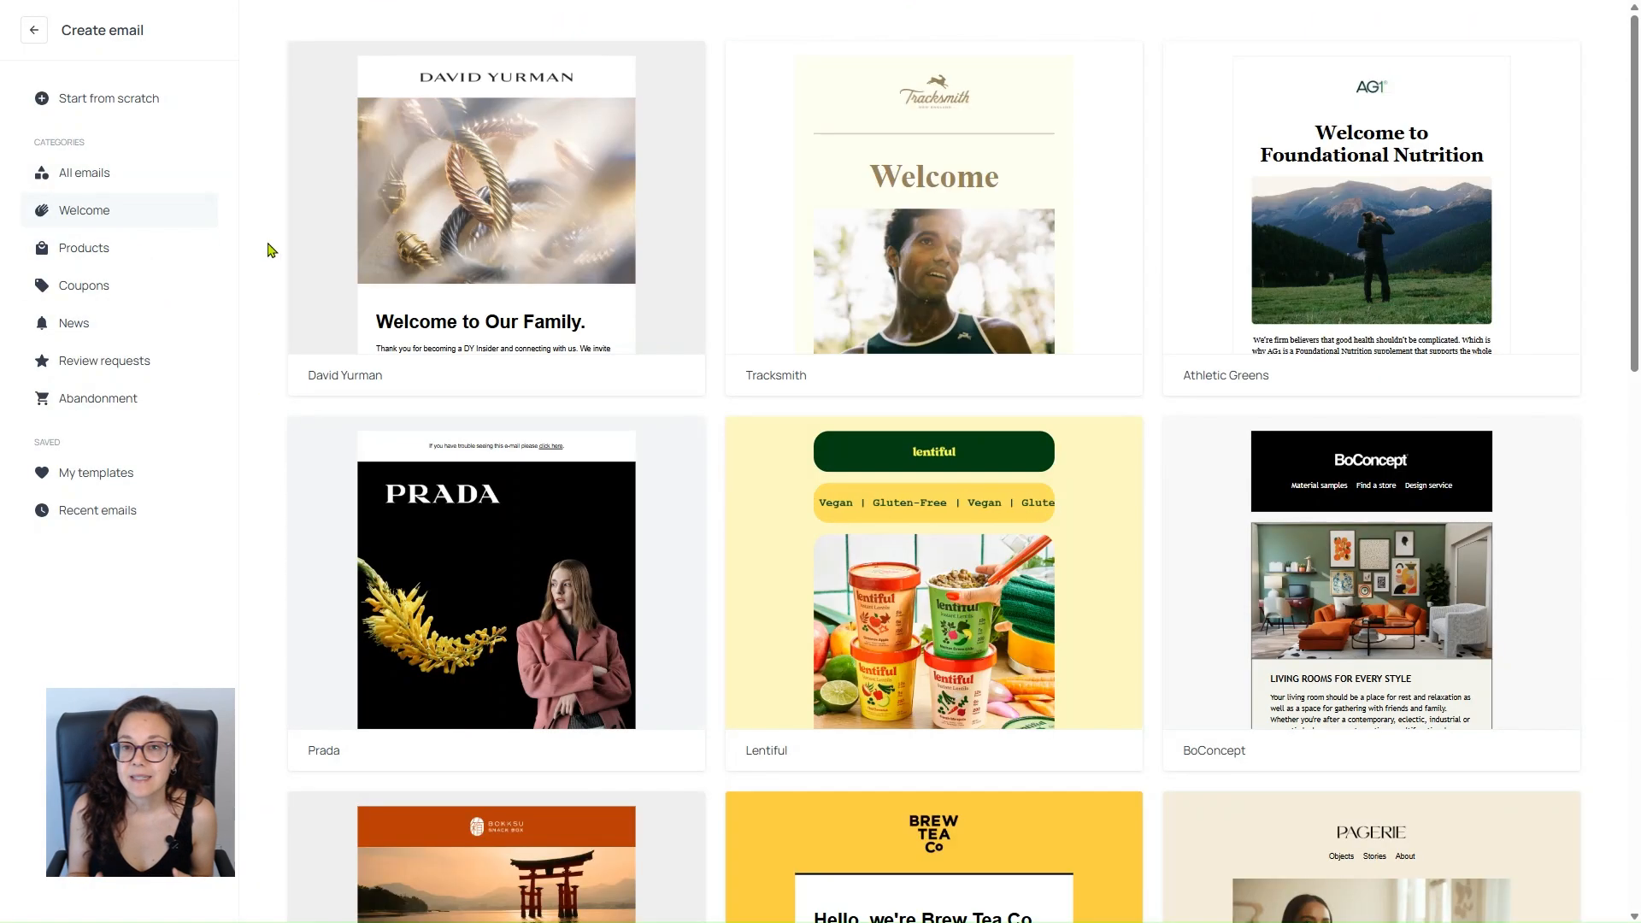
pyautogui.click(172, 256)
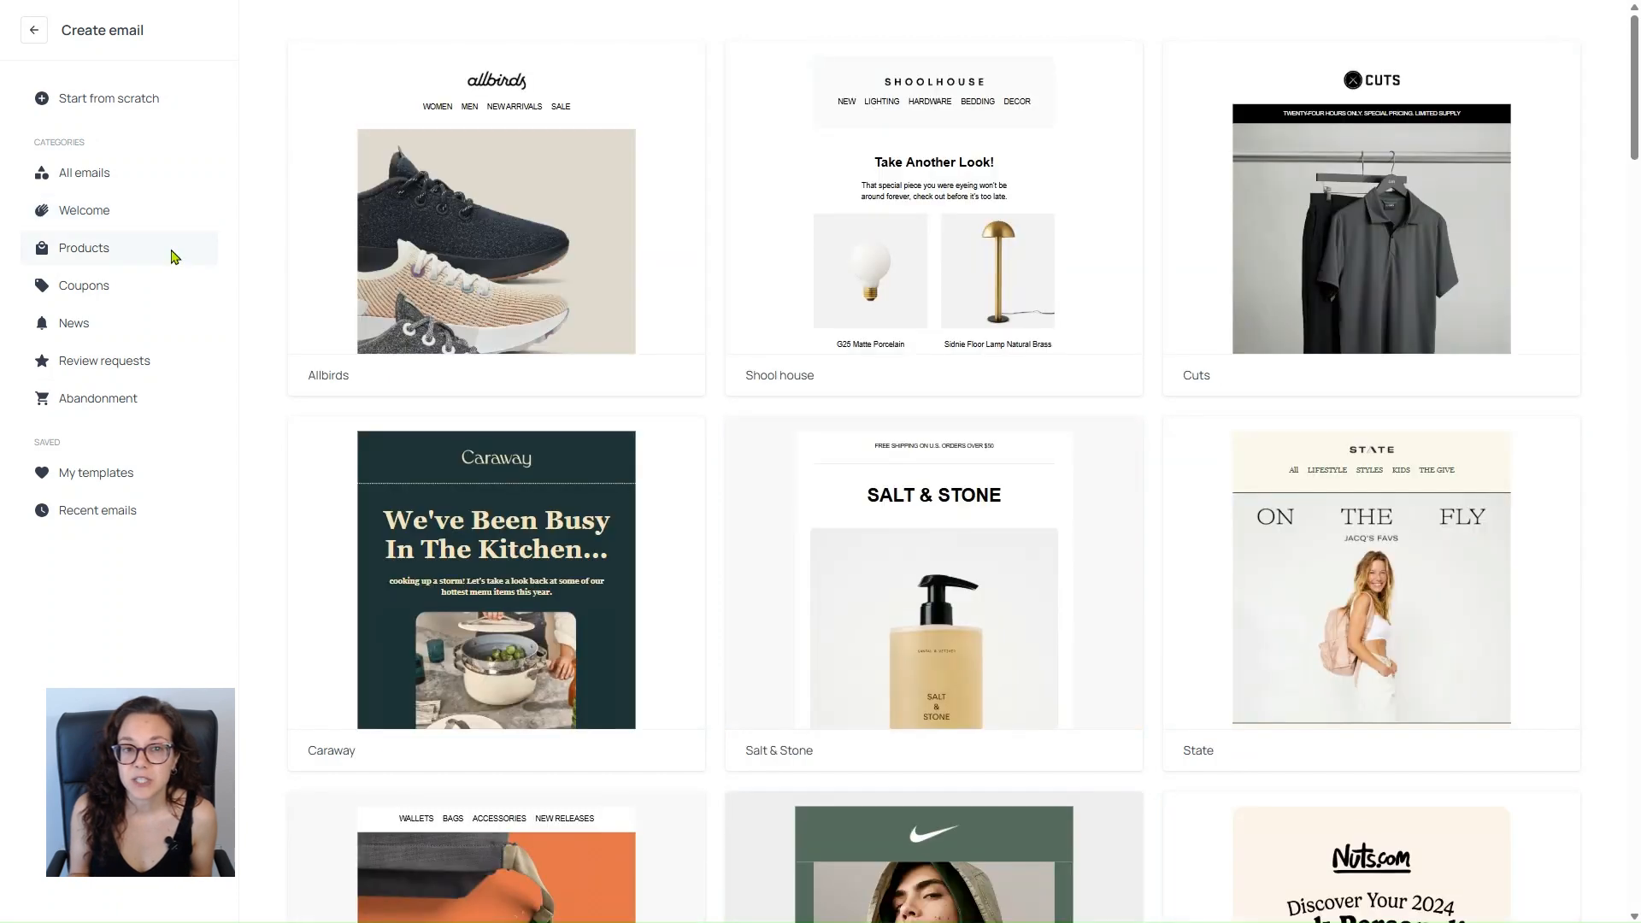
pyautogui.click(158, 188)
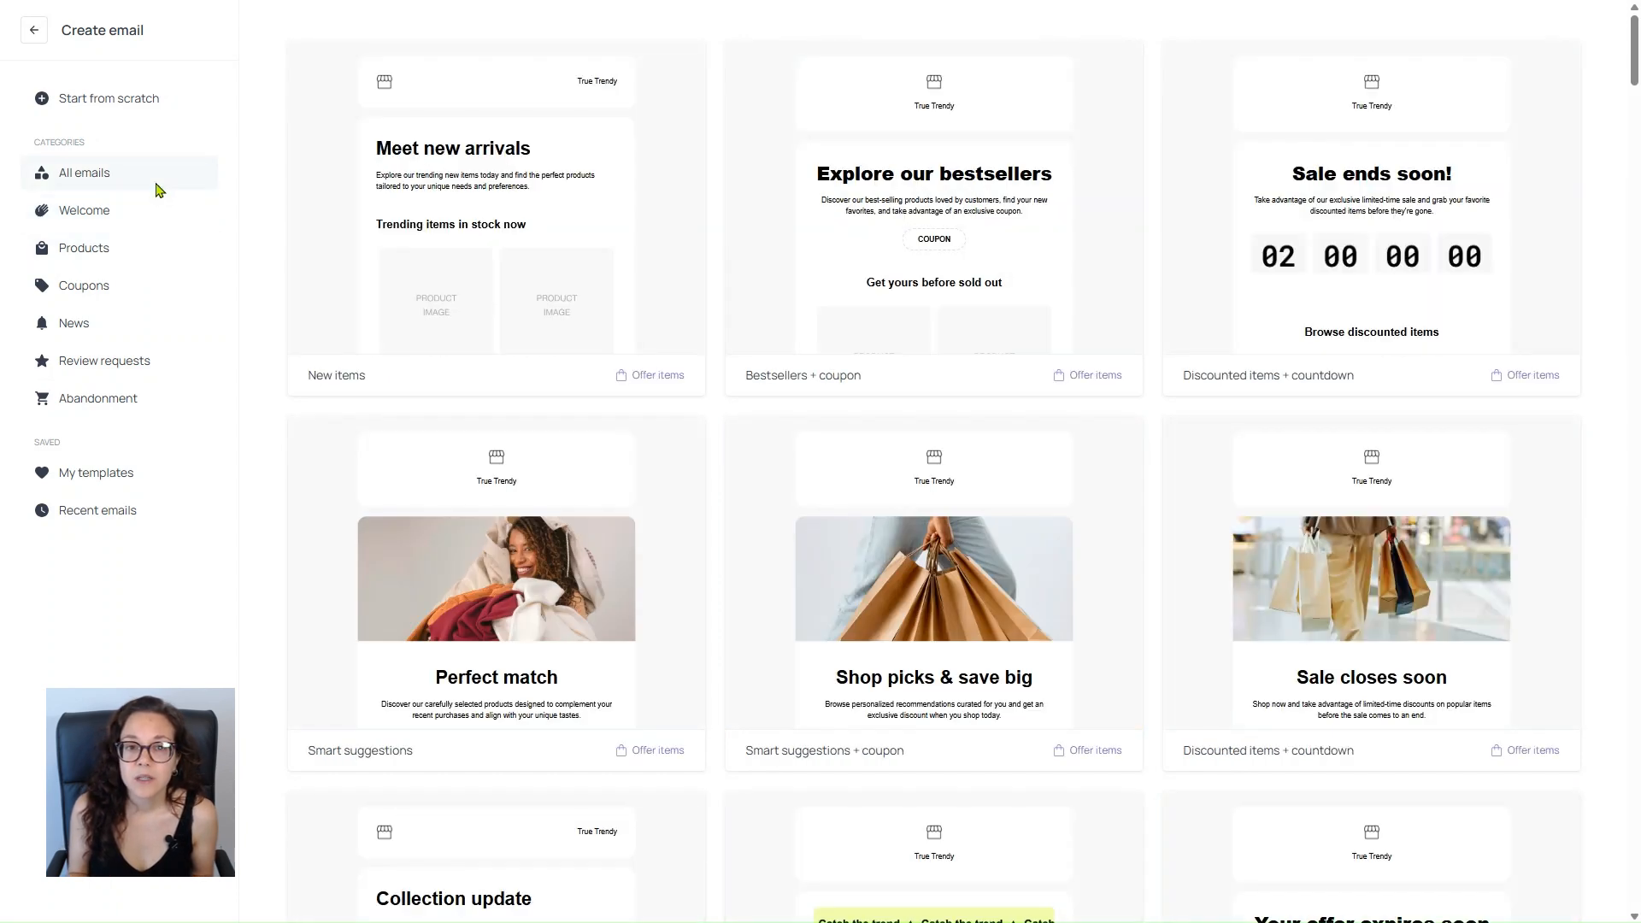
# Step: Preview the "Bestsellers + coupon" template and use it for the new email
pyautogui.click(932, 229)
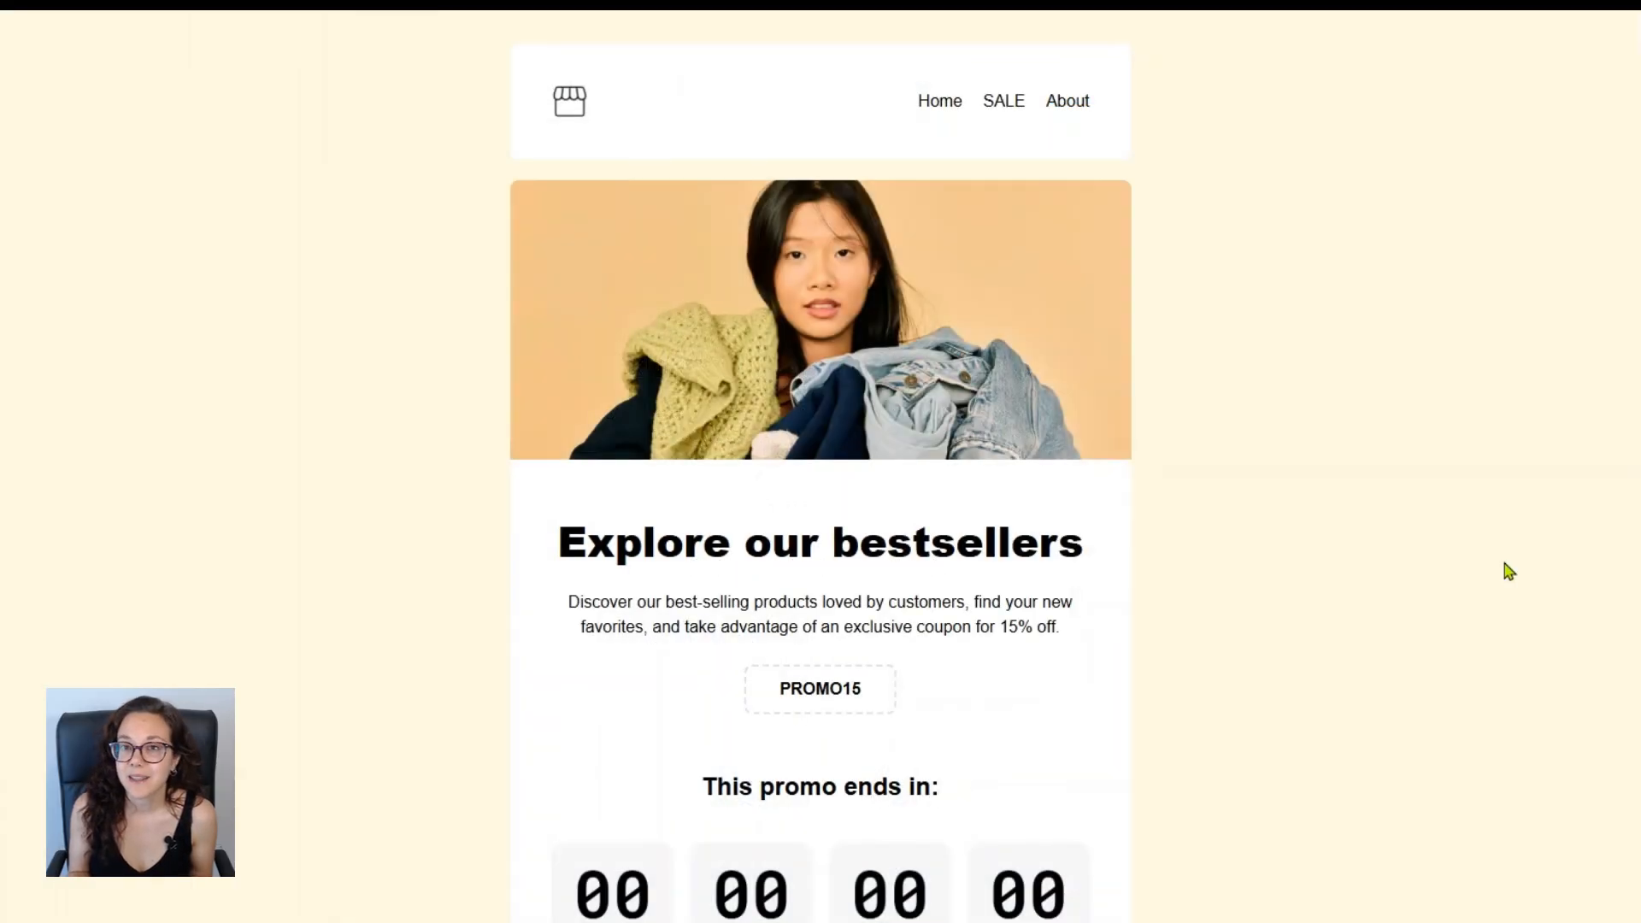
pyautogui.scroll(-9, 1509, 571)
pyautogui.scroll(-4, 1509, 571)
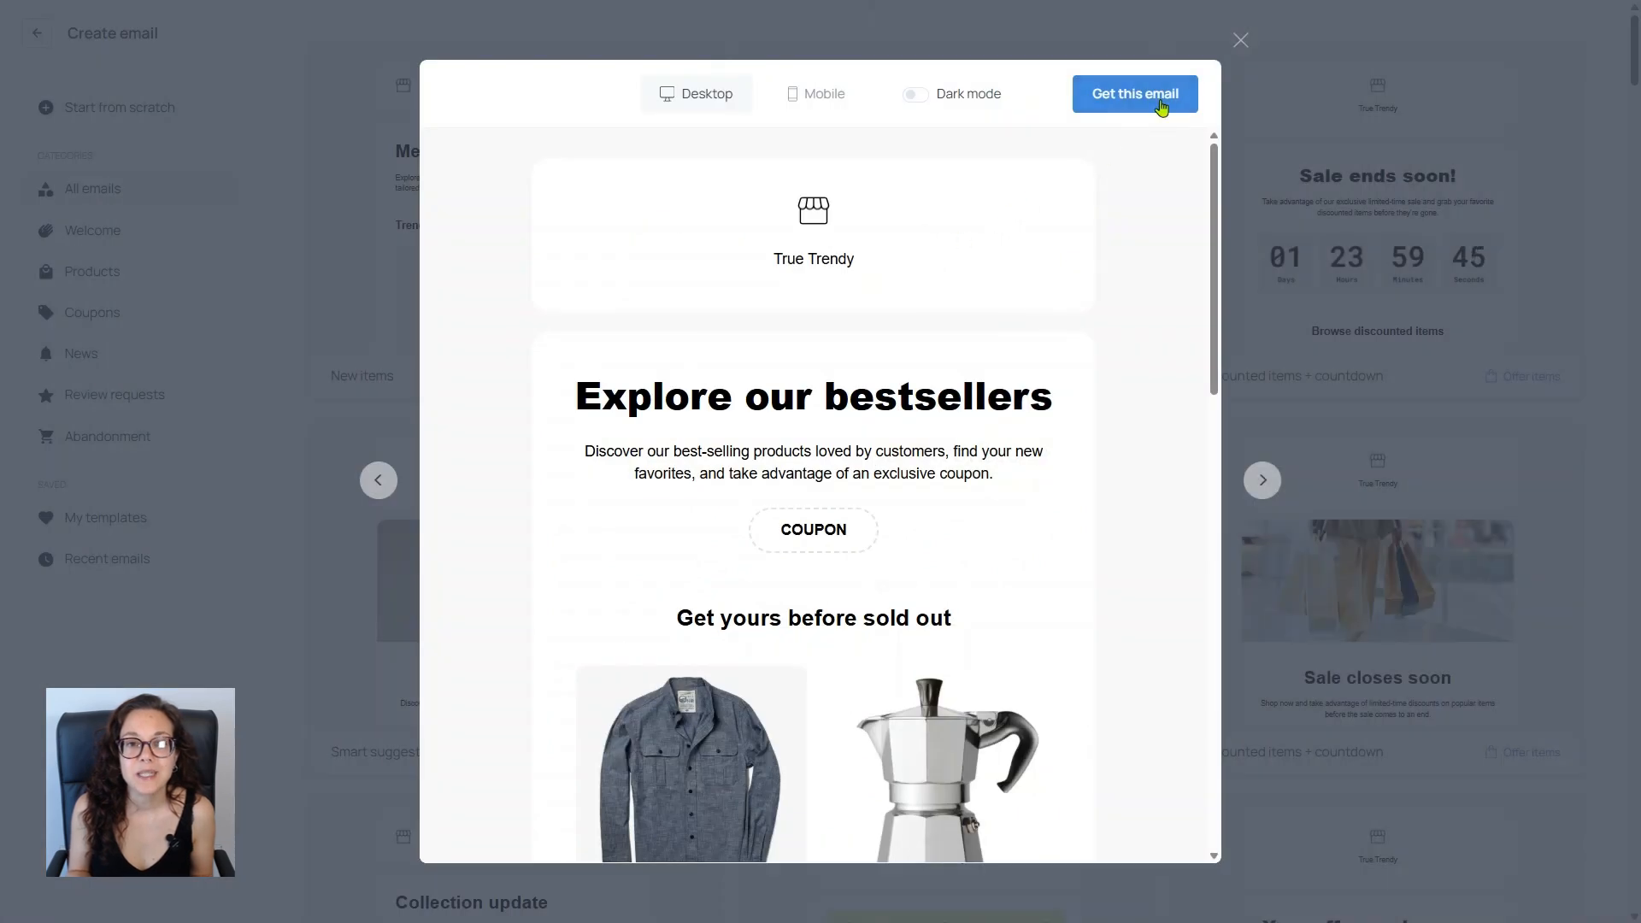
pyautogui.click(1160, 103)
# Step: Insert a countdown into the email and place it below the "Get yours before sold out" heading
pyautogui.scroll(-13, 994, 487)
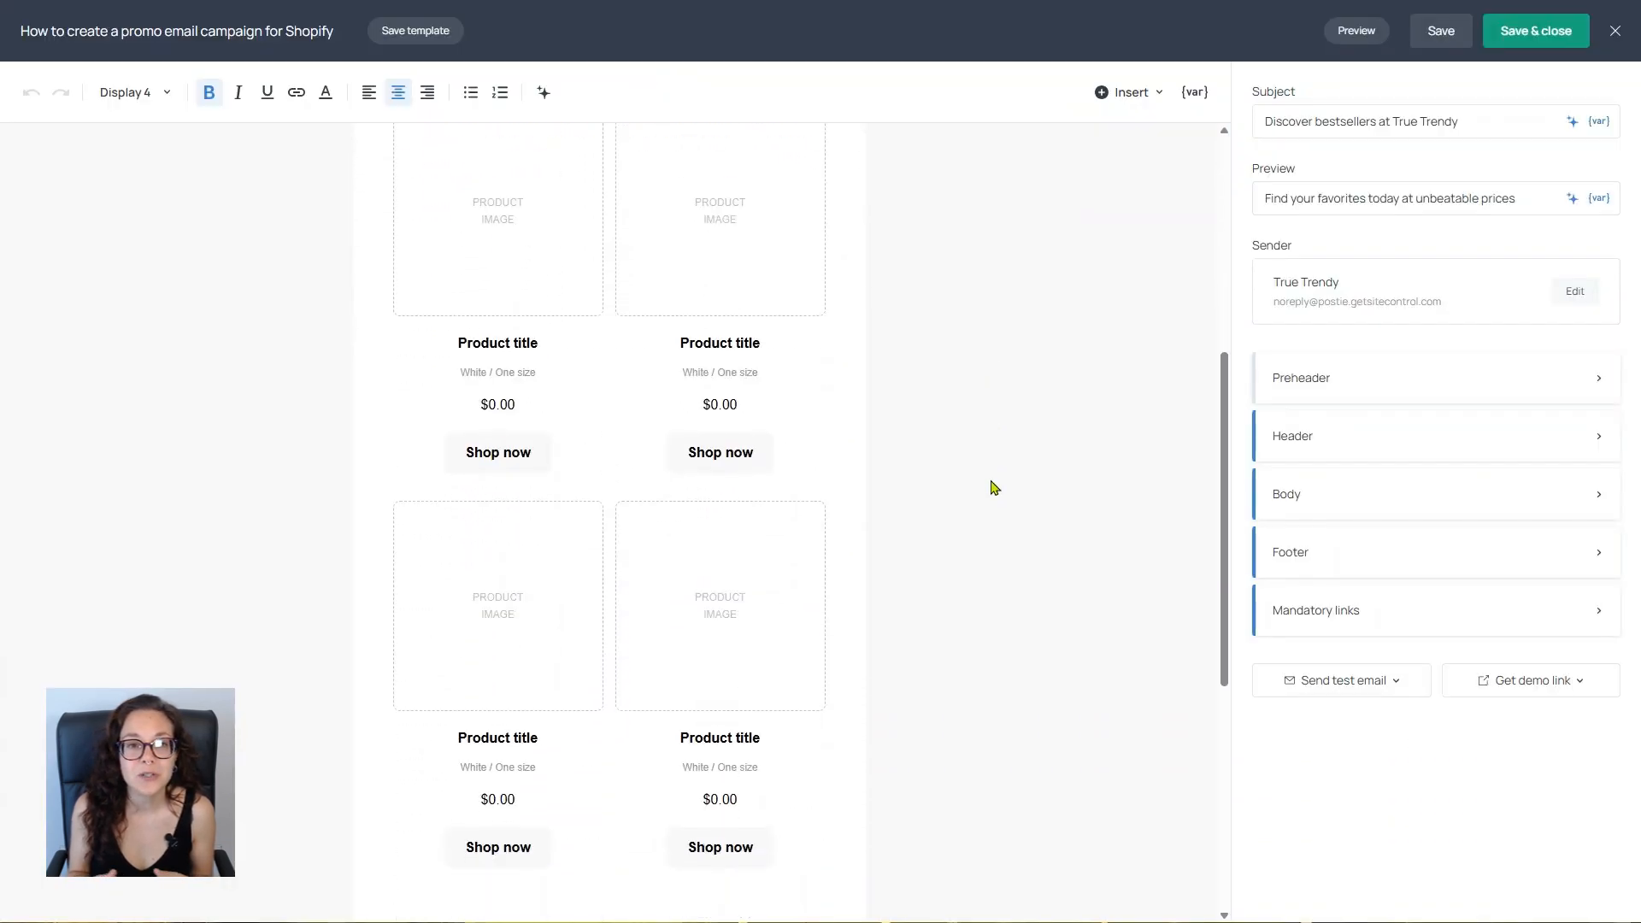
pyautogui.scroll(10, 994, 488)
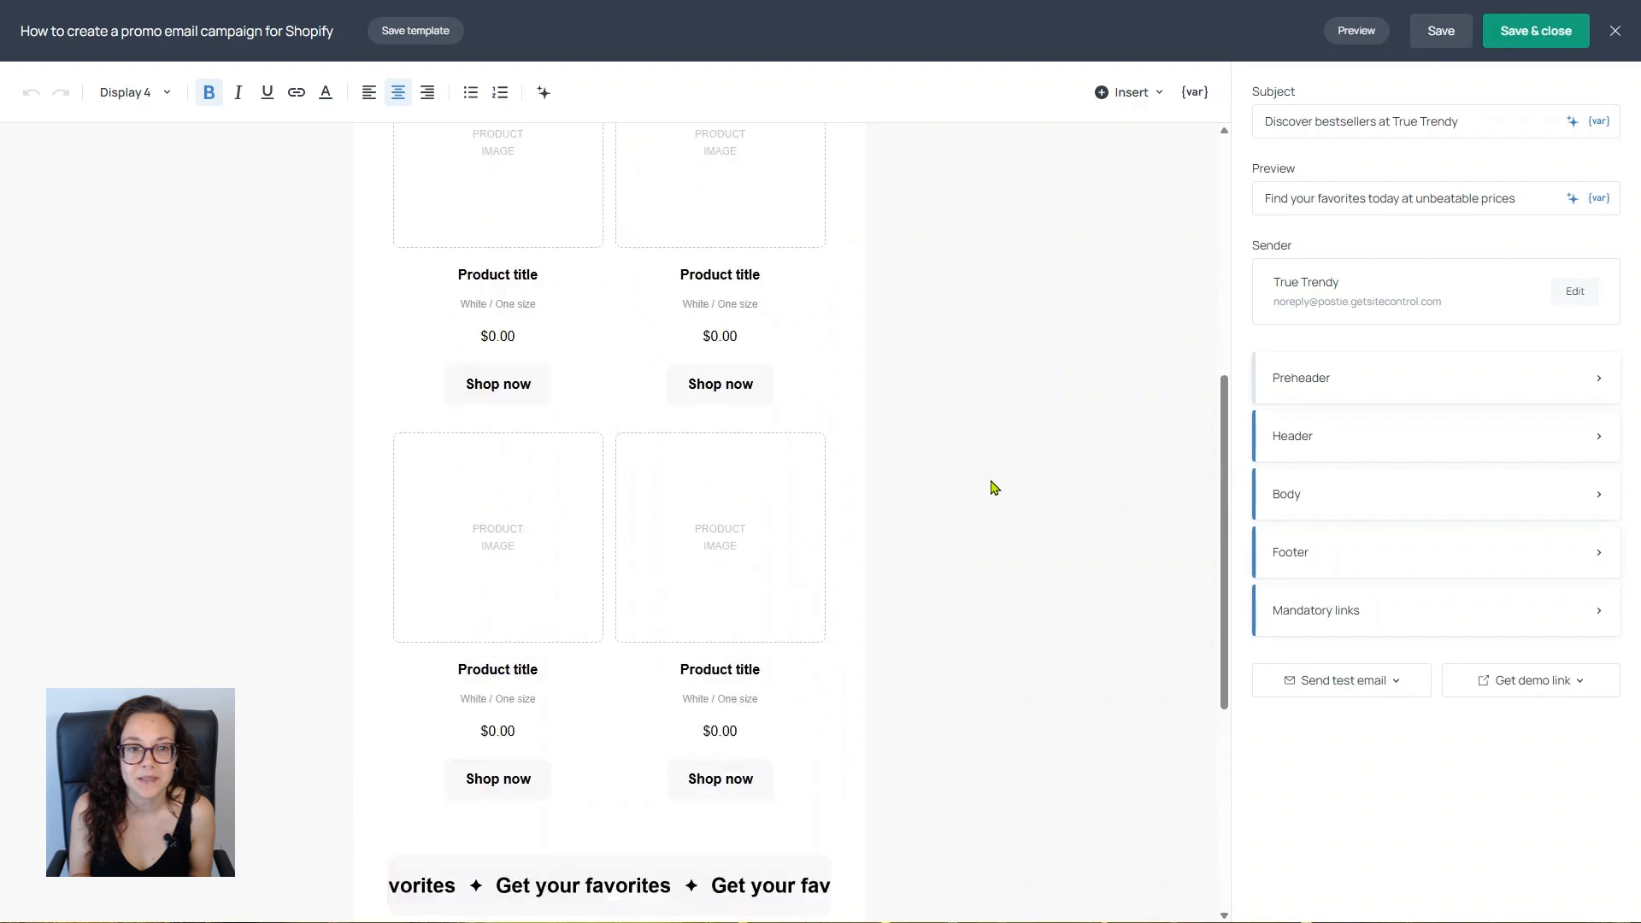
pyautogui.scroll(2, 994, 488)
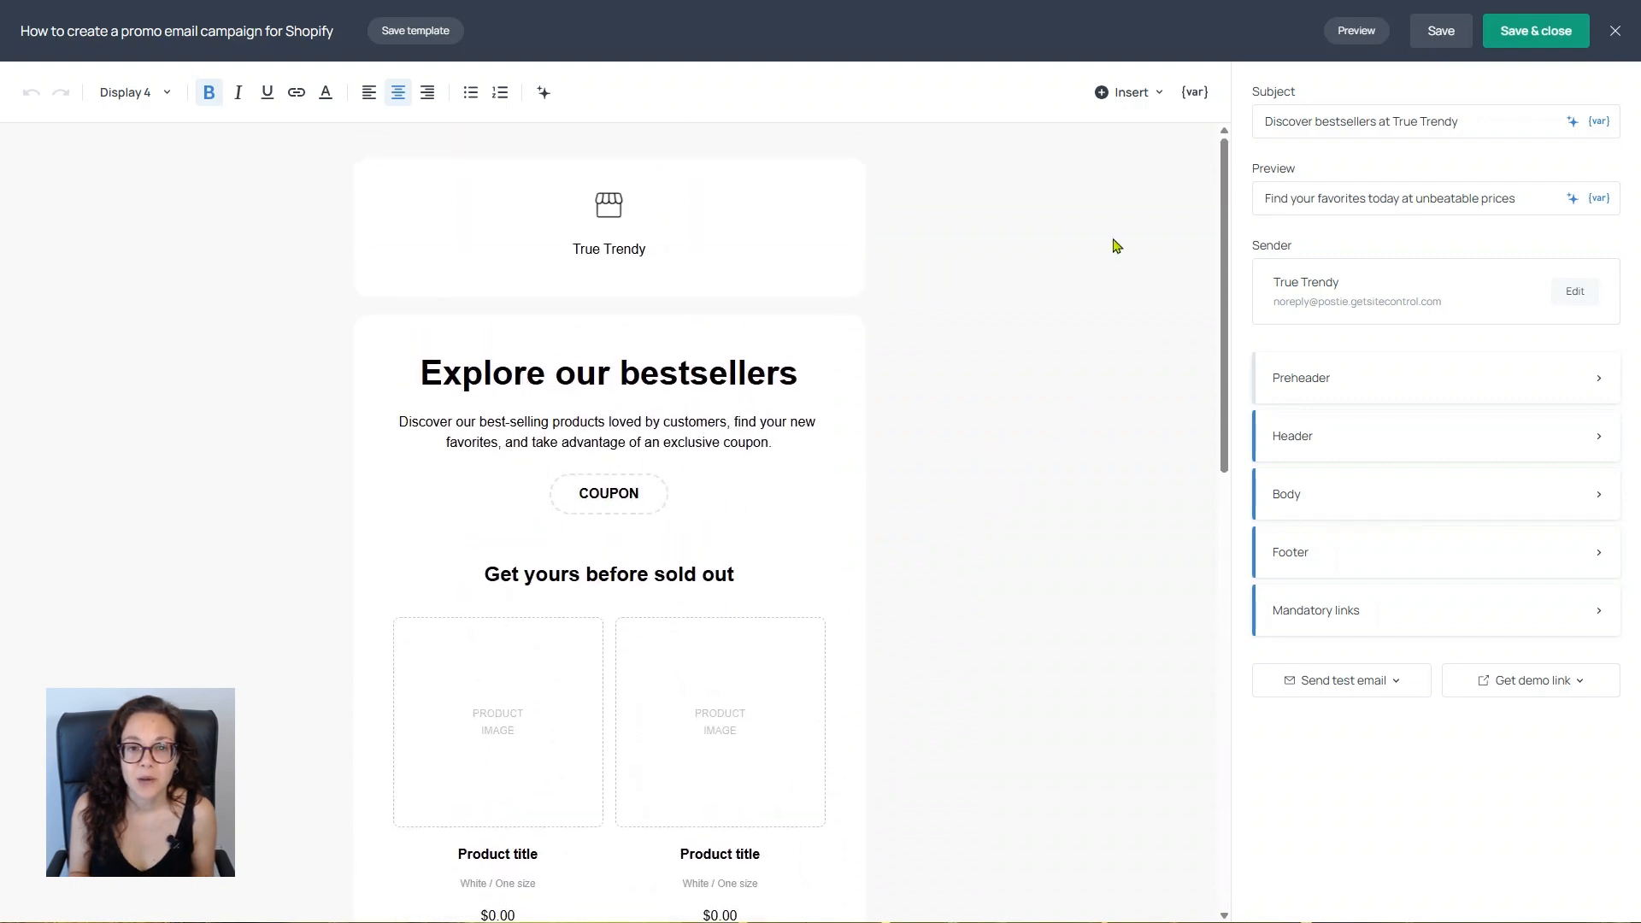
pyautogui.click(1133, 92)
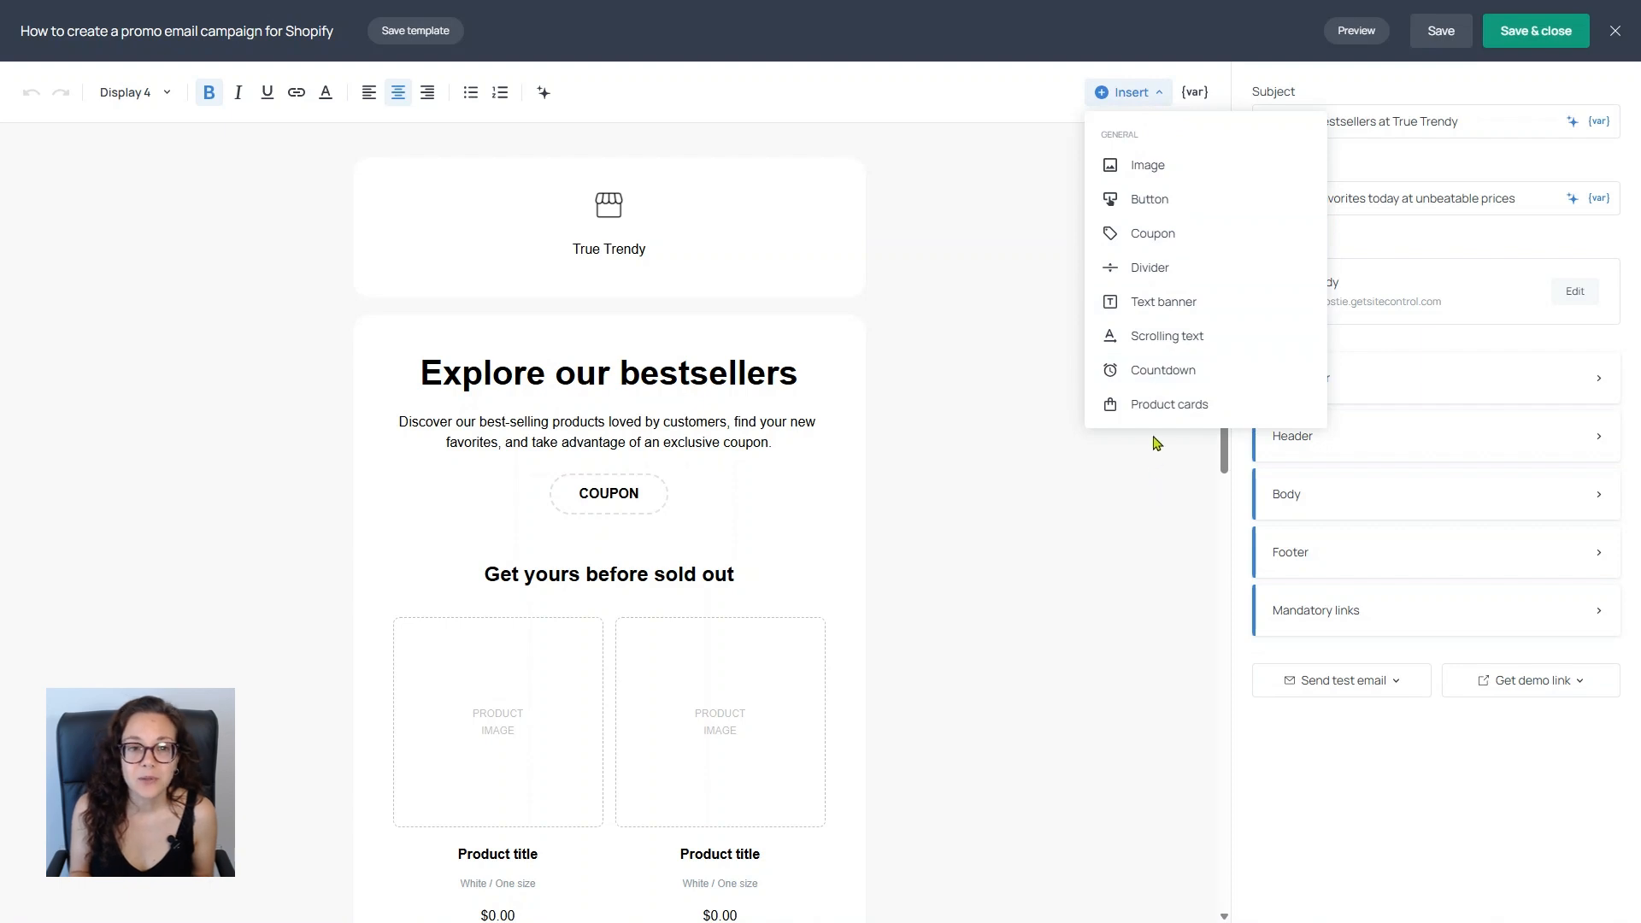
pyautogui.click(1155, 374)
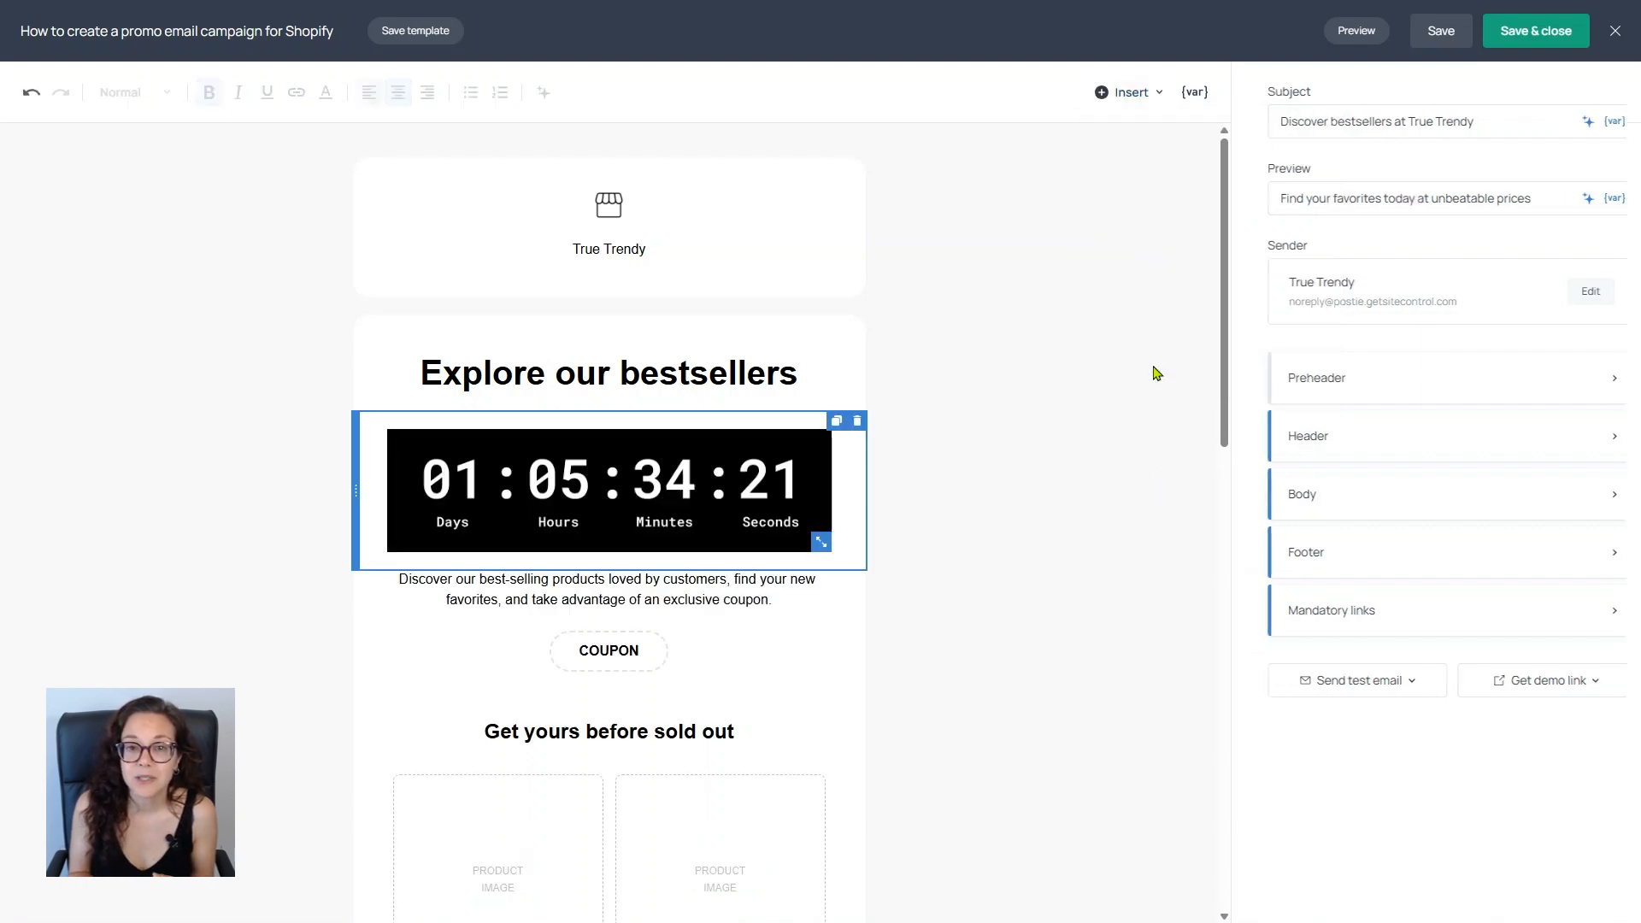
pyautogui.moveTo(355, 469); pyautogui.dragTo(370, 756)
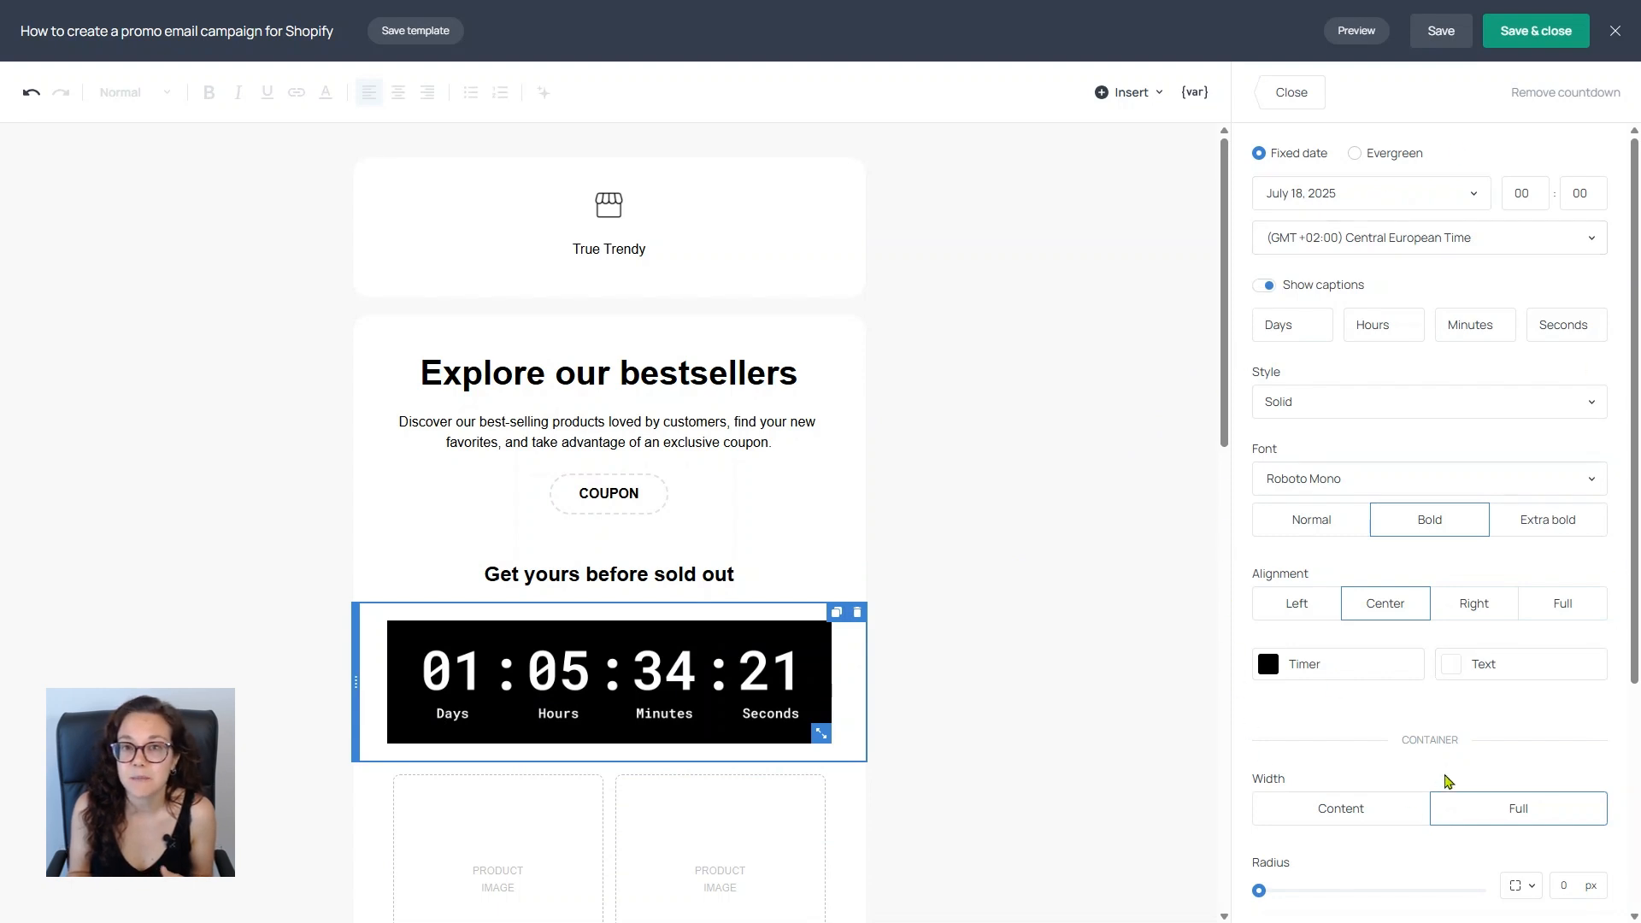
# Step: Set the countdown's style to Separate (rounded) and paste a light gray hex code as its timer color
pyautogui.click(1402, 405)
pyautogui.click(1513, 578)
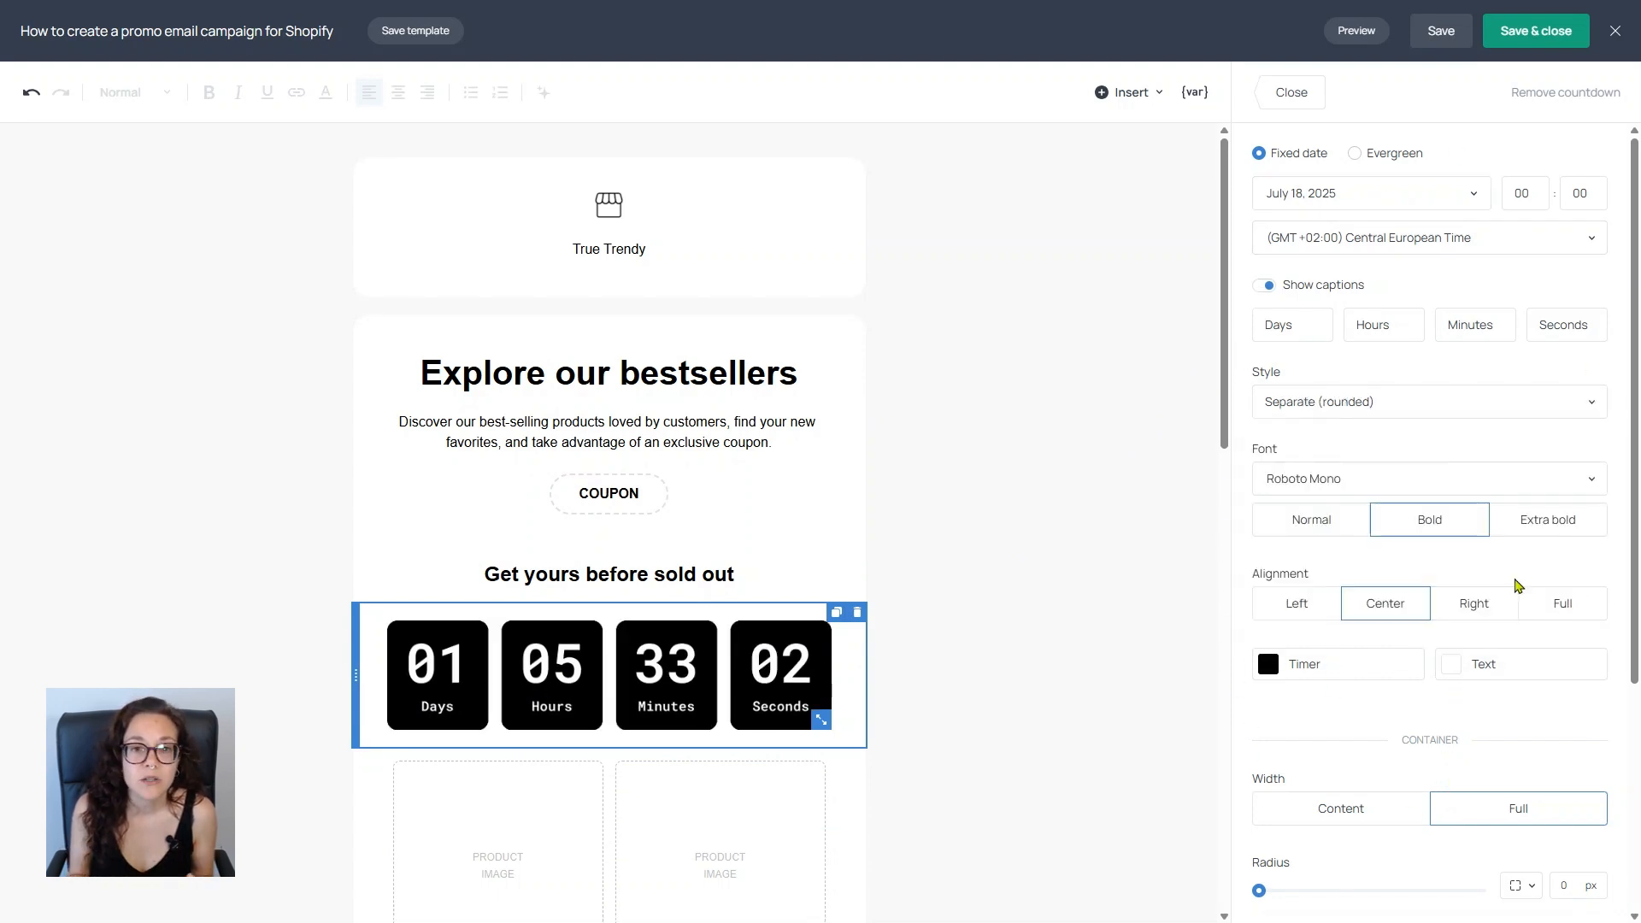
pyautogui.click(1339, 677)
pyautogui.click(1340, 361)
pyautogui.moveTo(1347, 603); pyautogui.dragTo(1249, 604)
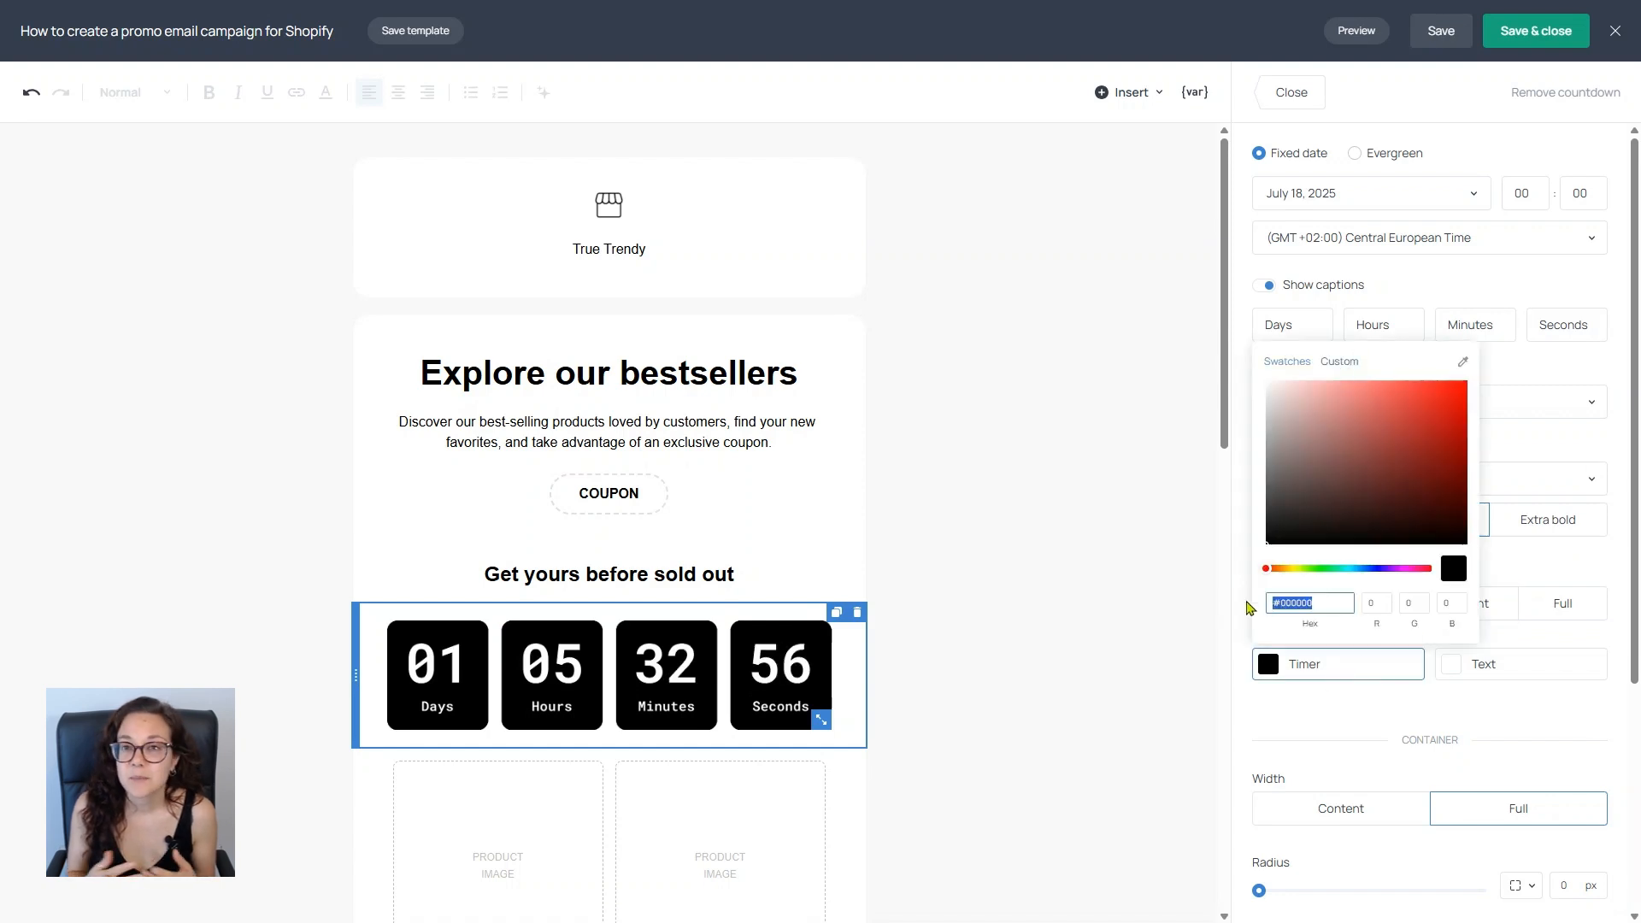
pyautogui.write('#F8F8F8')
# Step: Set the countdown's text color to #000000 and close the countdown settings
pyautogui.click(1485, 671)
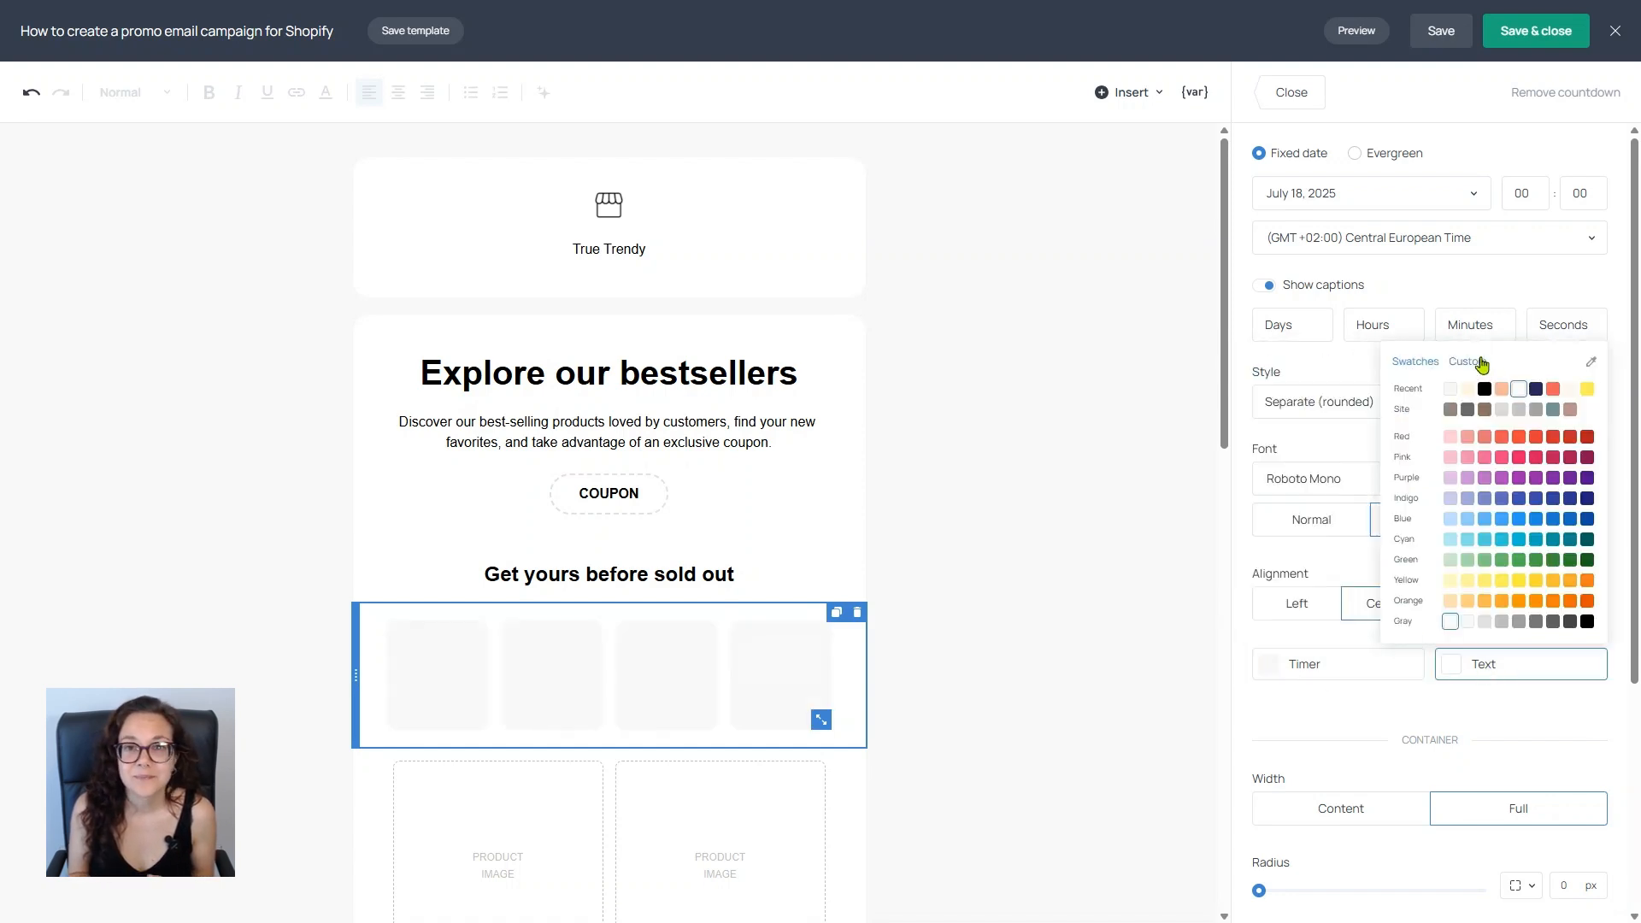
pyautogui.click(1470, 363)
pyautogui.moveTo(1475, 603); pyautogui.dragTo(1392, 604)
pyautogui.write('#000000')
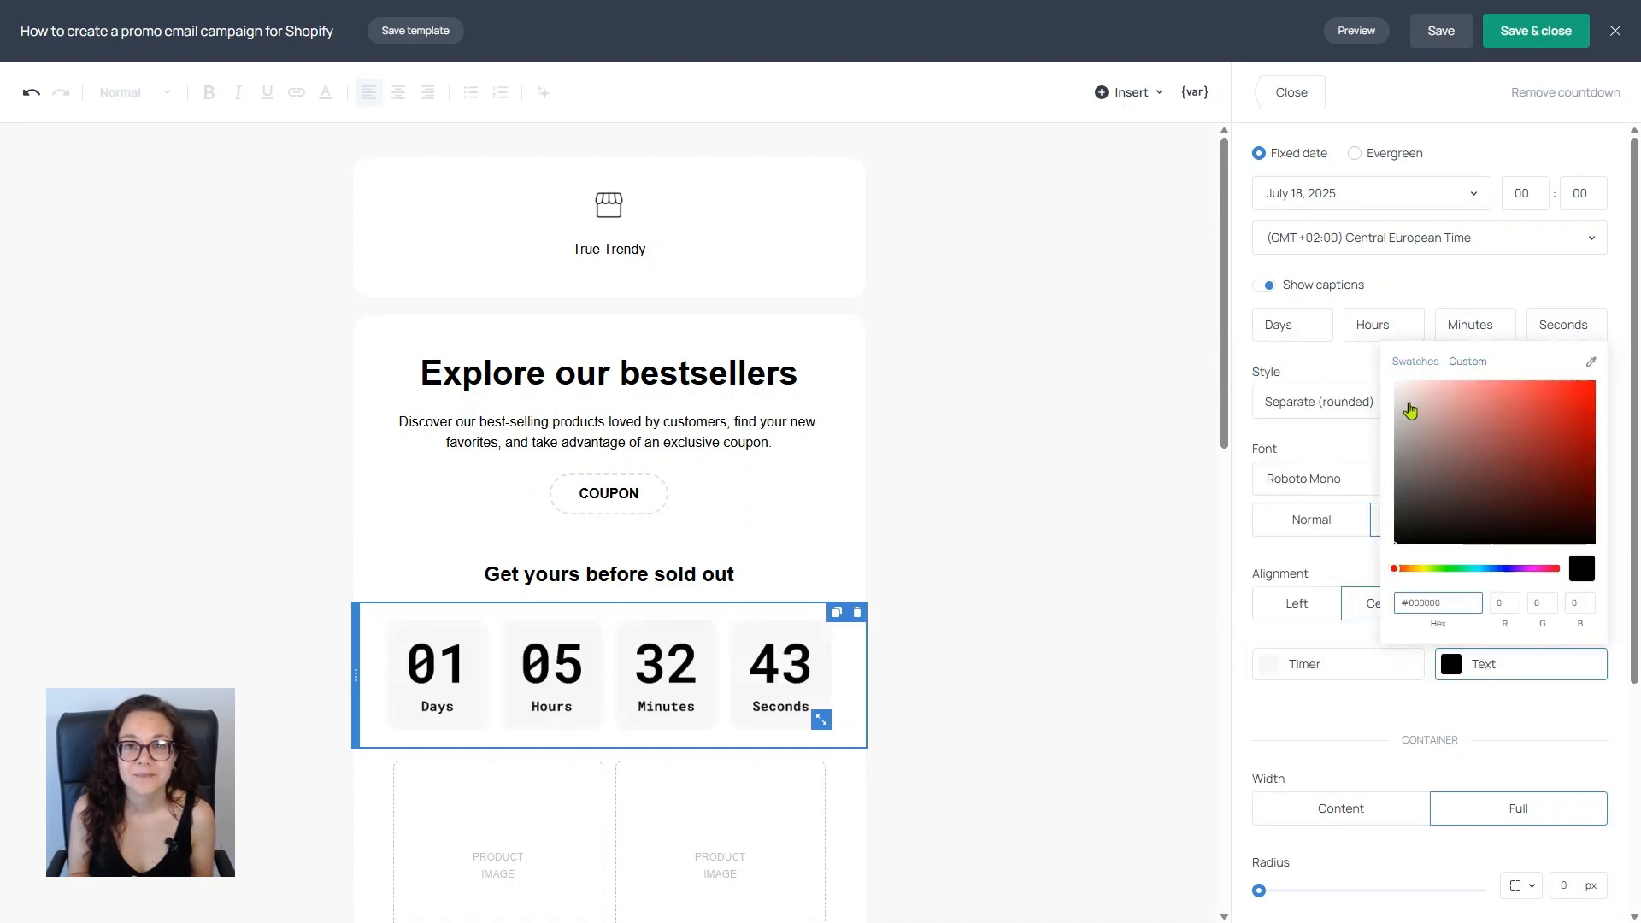
pyautogui.click(1122, 578)
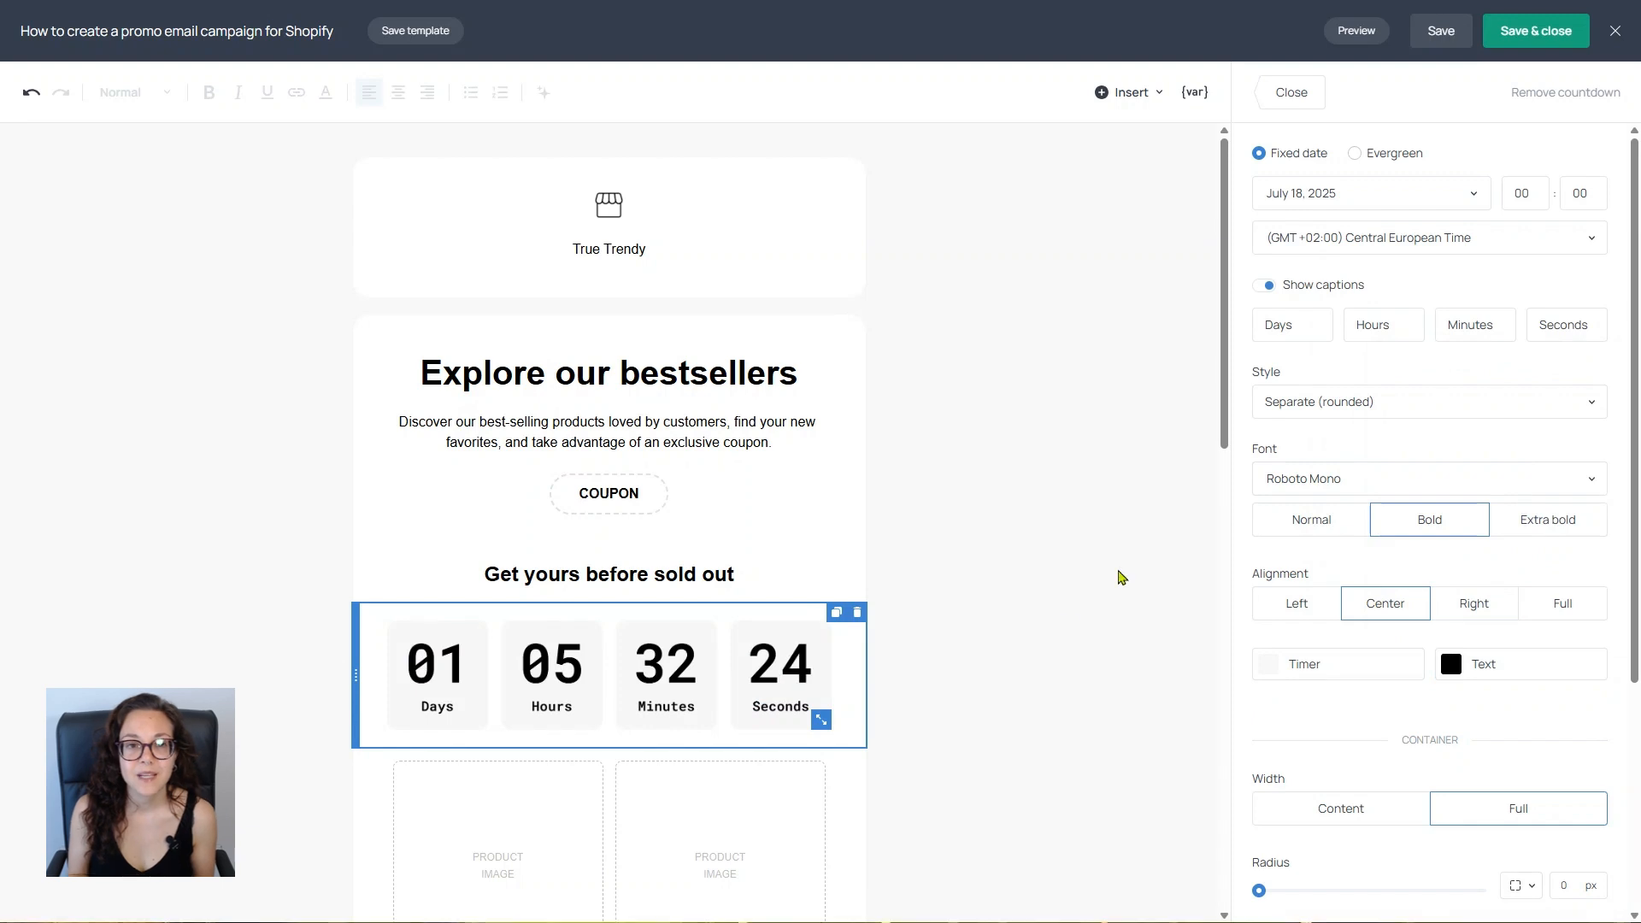
pyautogui.click(1291, 92)
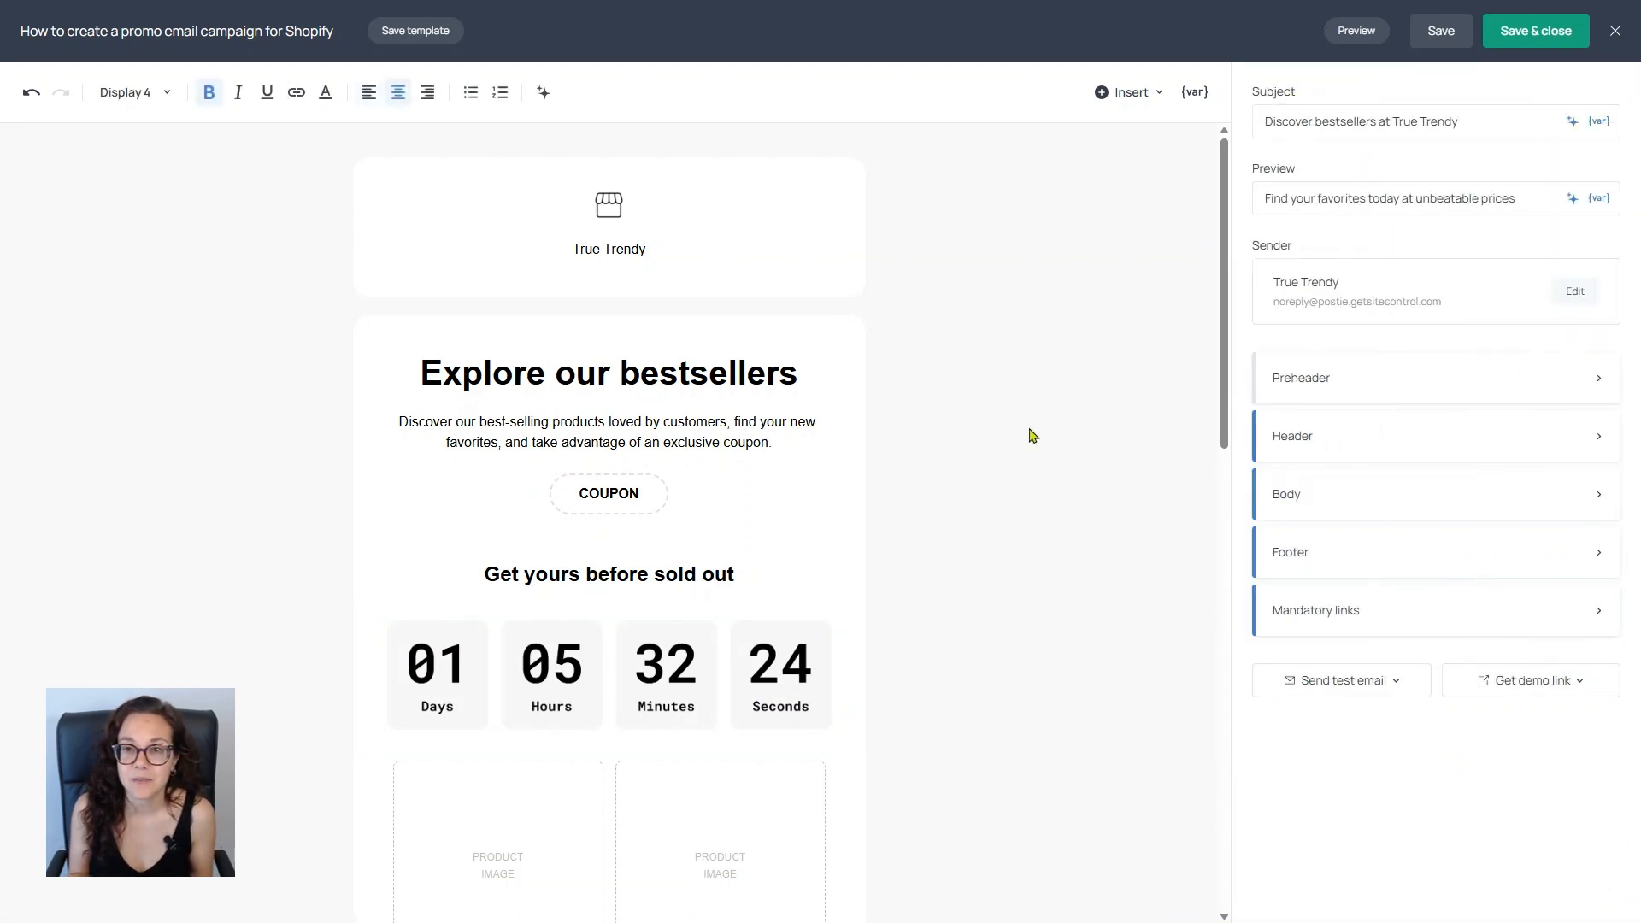
# Step: Try the Manual type for the product cards block and return it to Dynamic
pyautogui.scroll(-6, 1032, 436)
pyautogui.scroll(-1, 1033, 436)
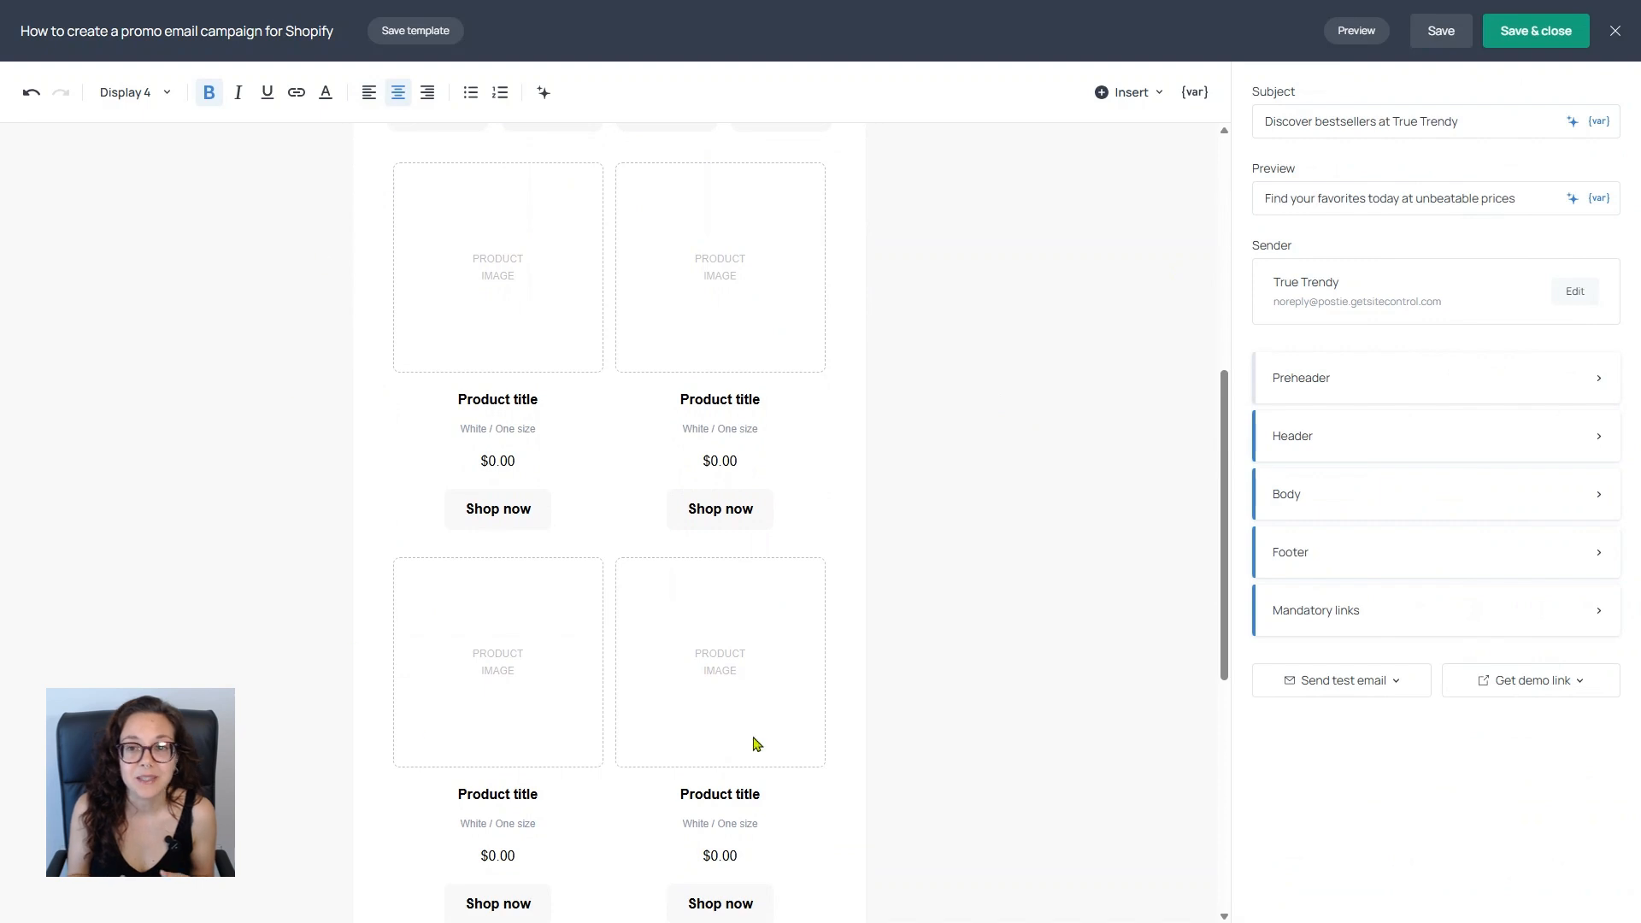
pyautogui.click(700, 248)
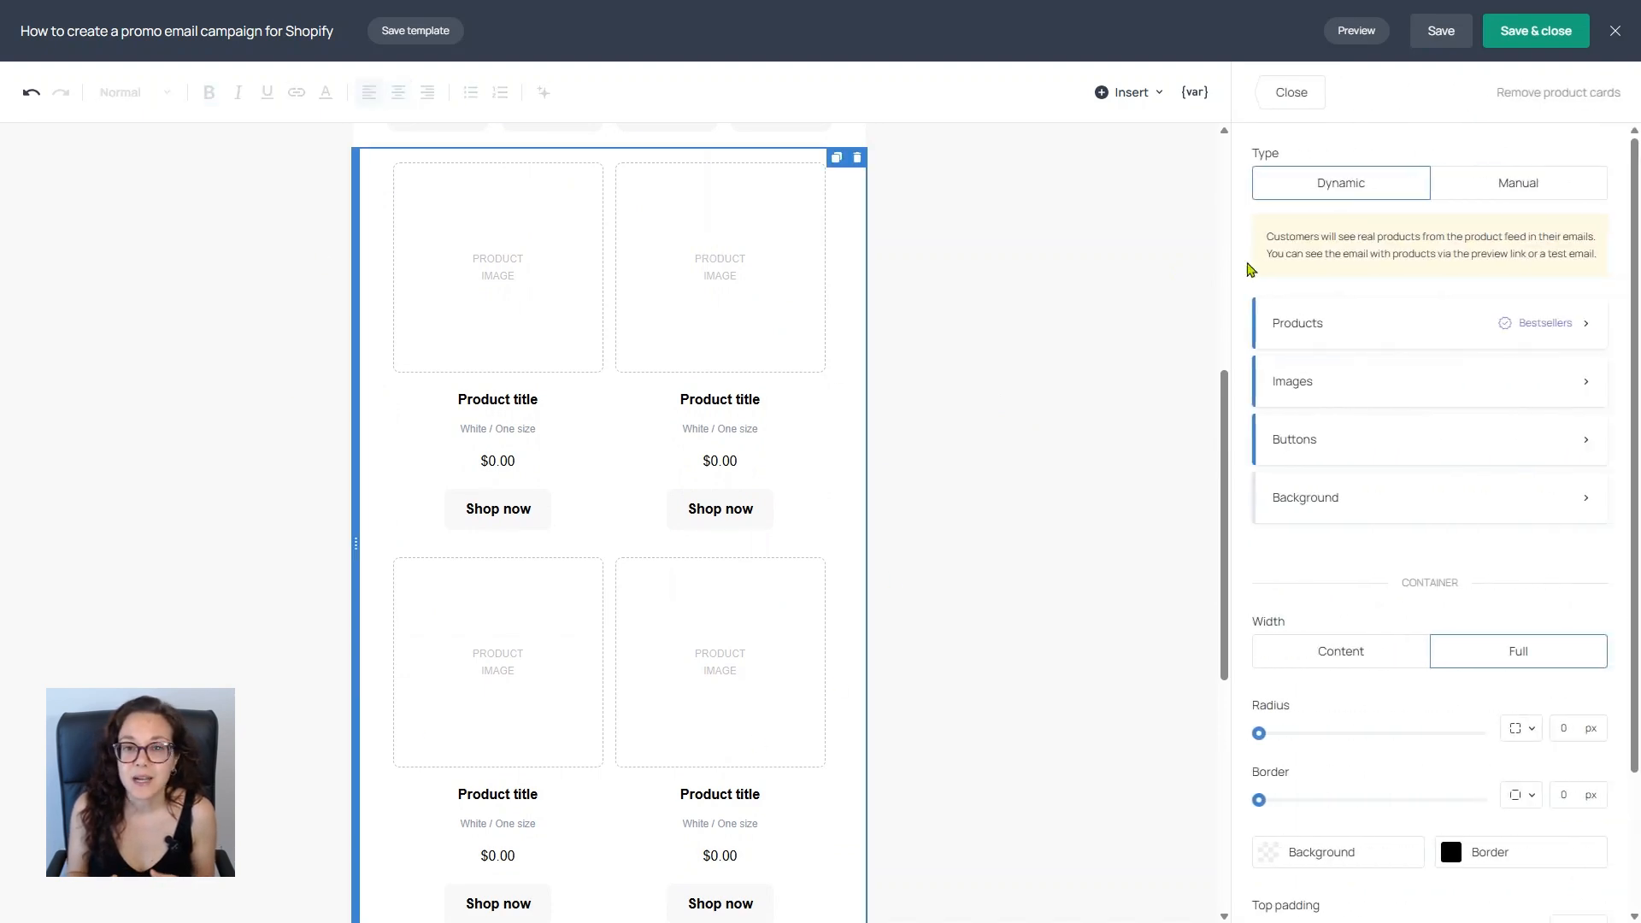
pyautogui.click(1535, 194)
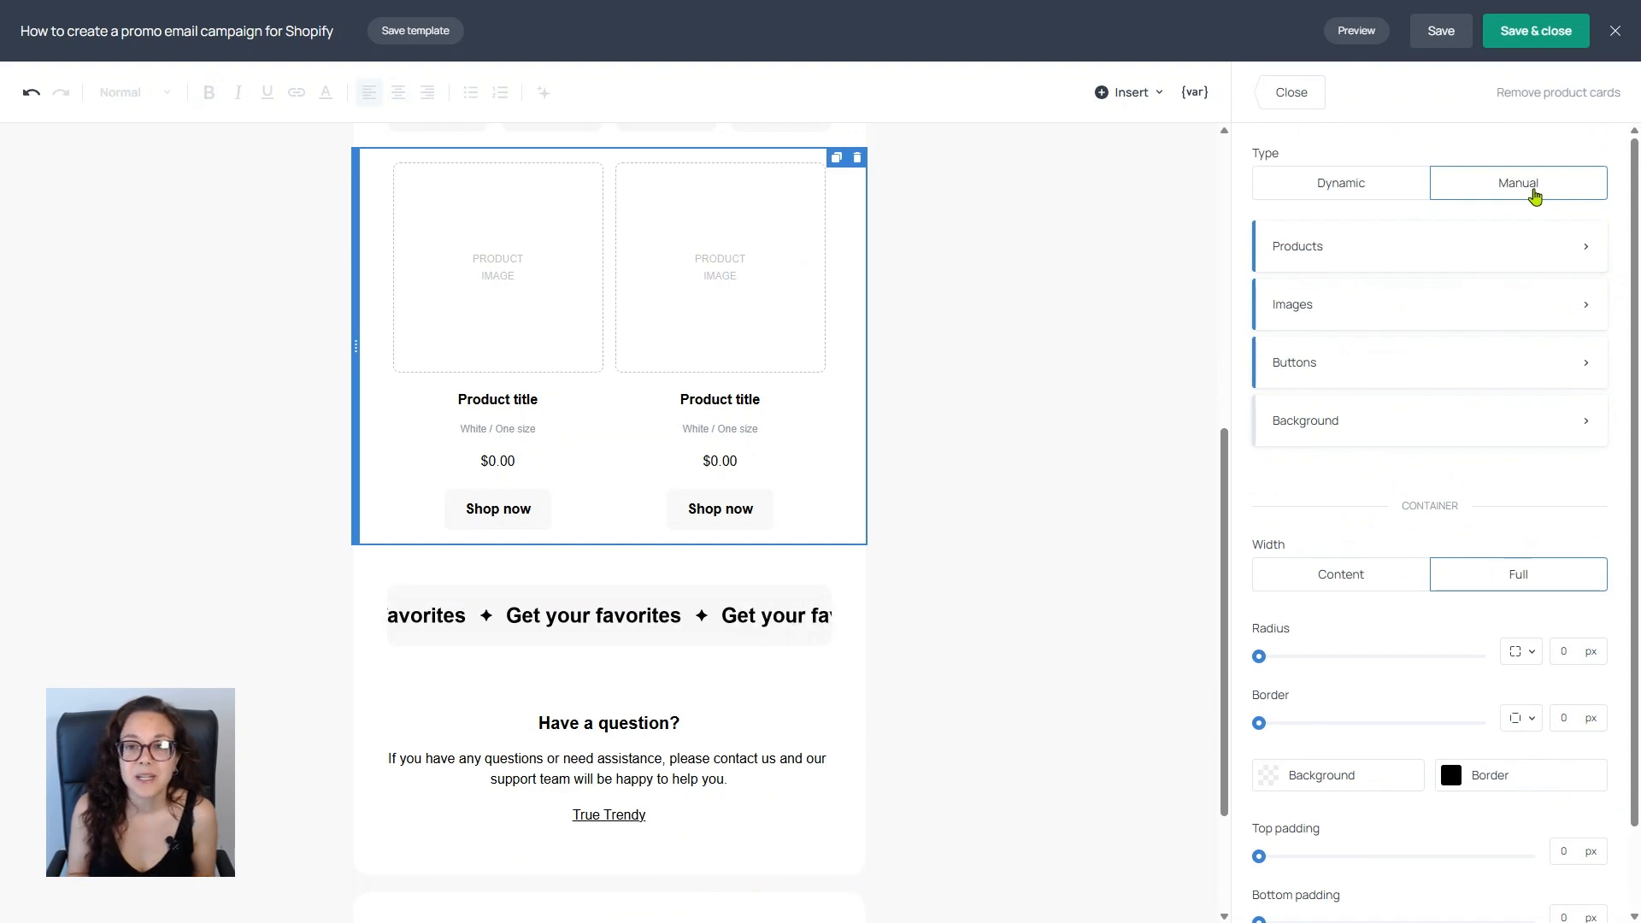
pyautogui.click(1315, 196)
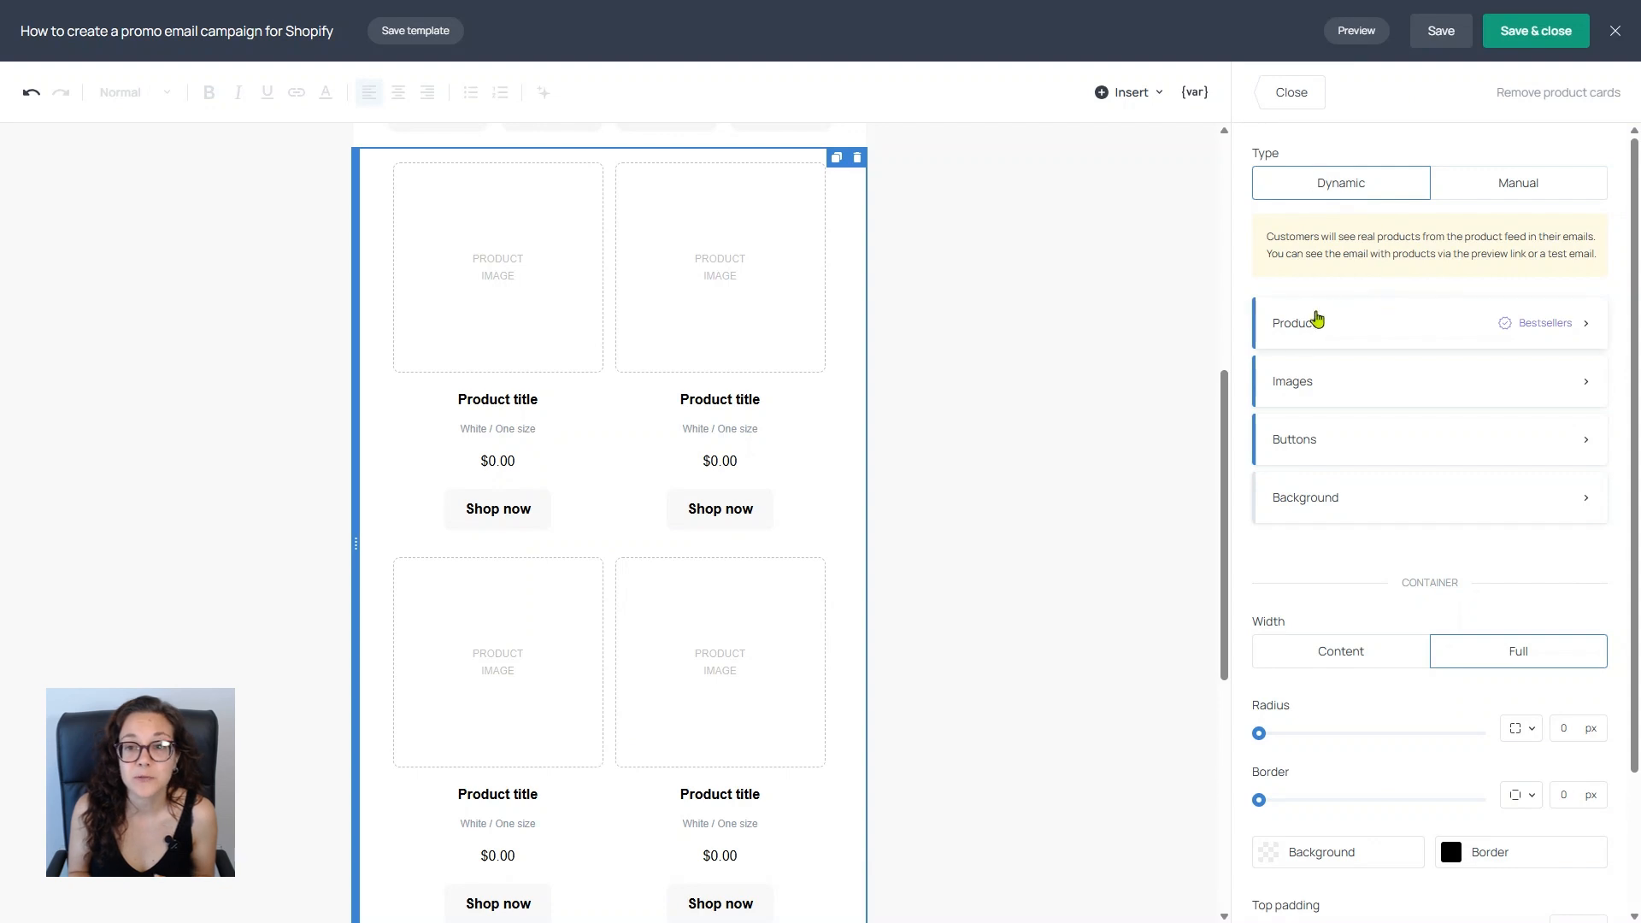
# Step: Select Bestsellers as the product feed for the dynamic product cards
pyautogui.click(1296, 333)
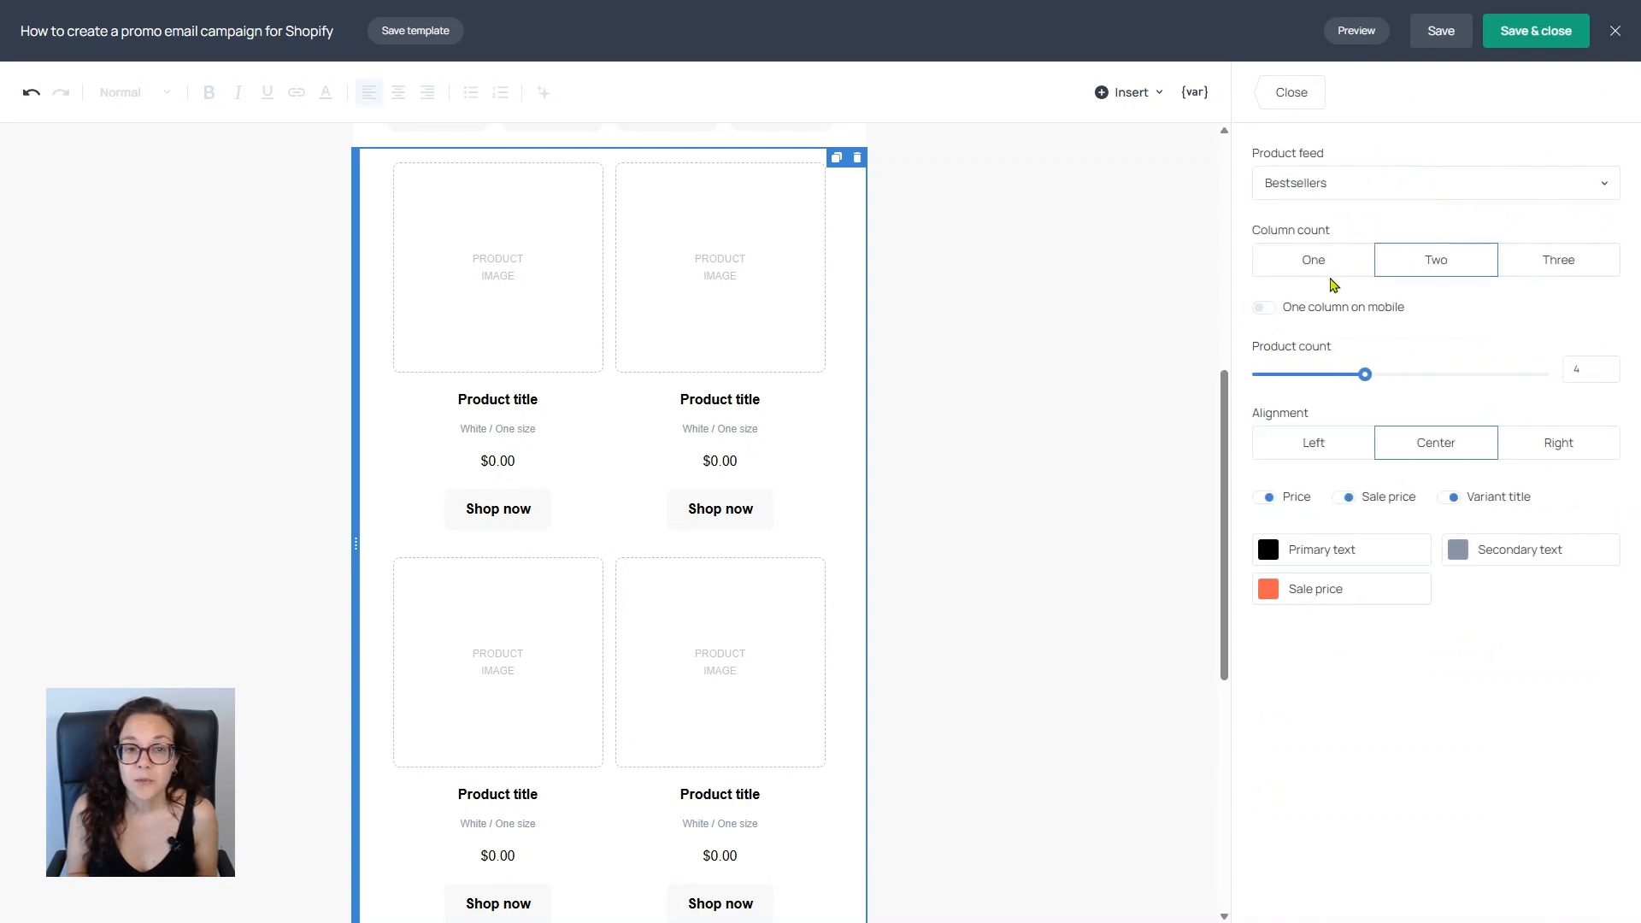
pyautogui.click(1414, 188)
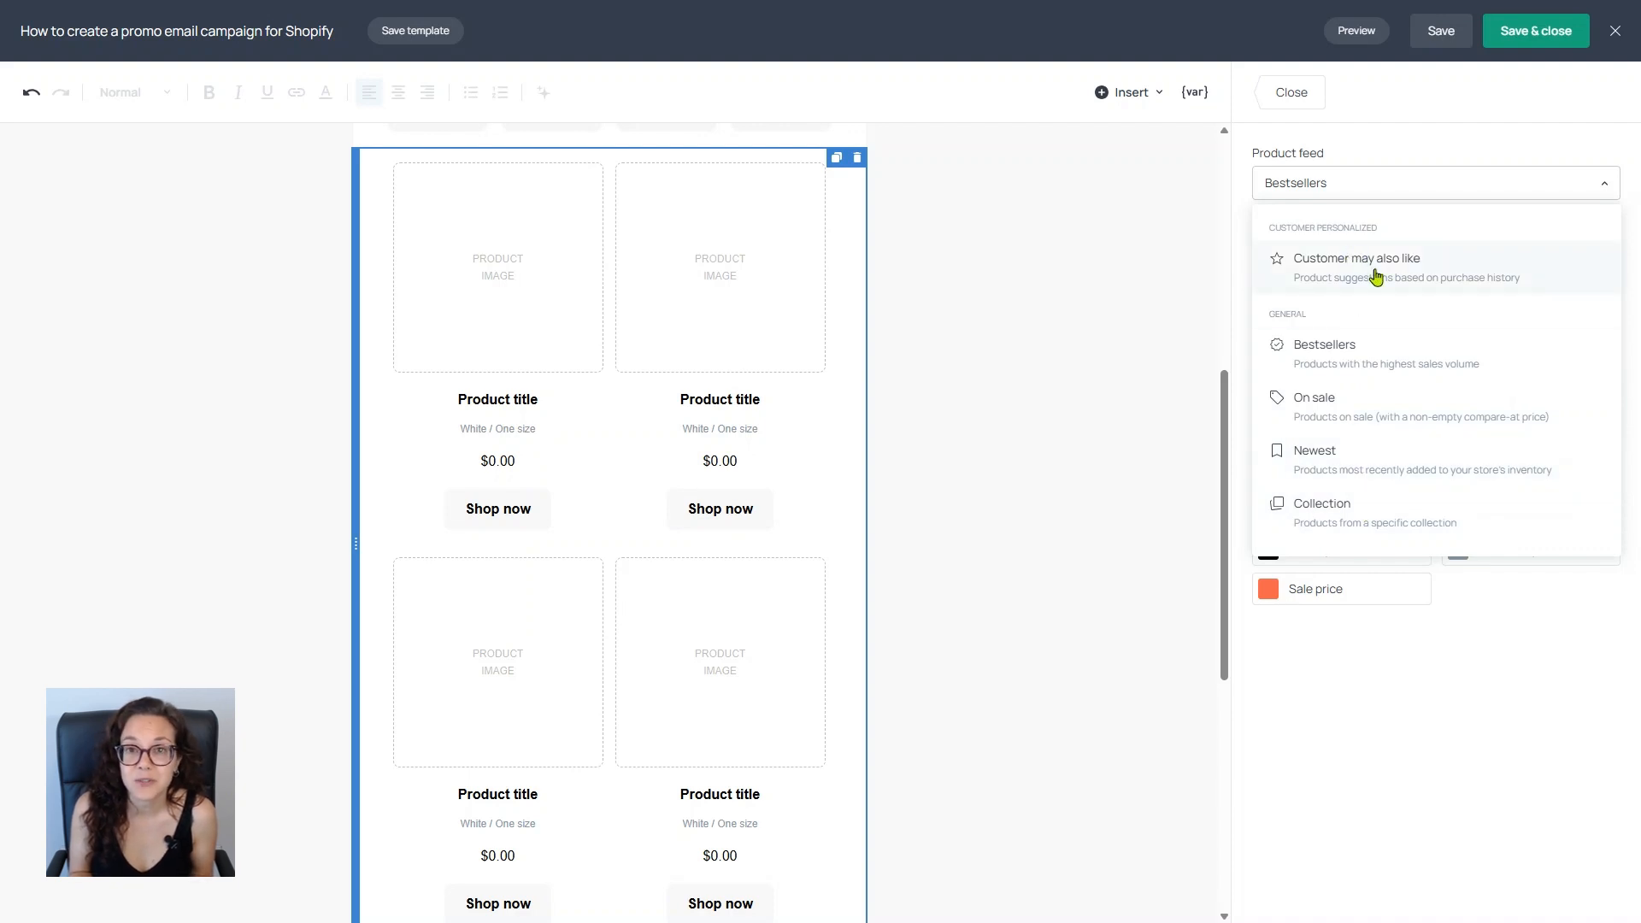
pyautogui.click(1369, 355)
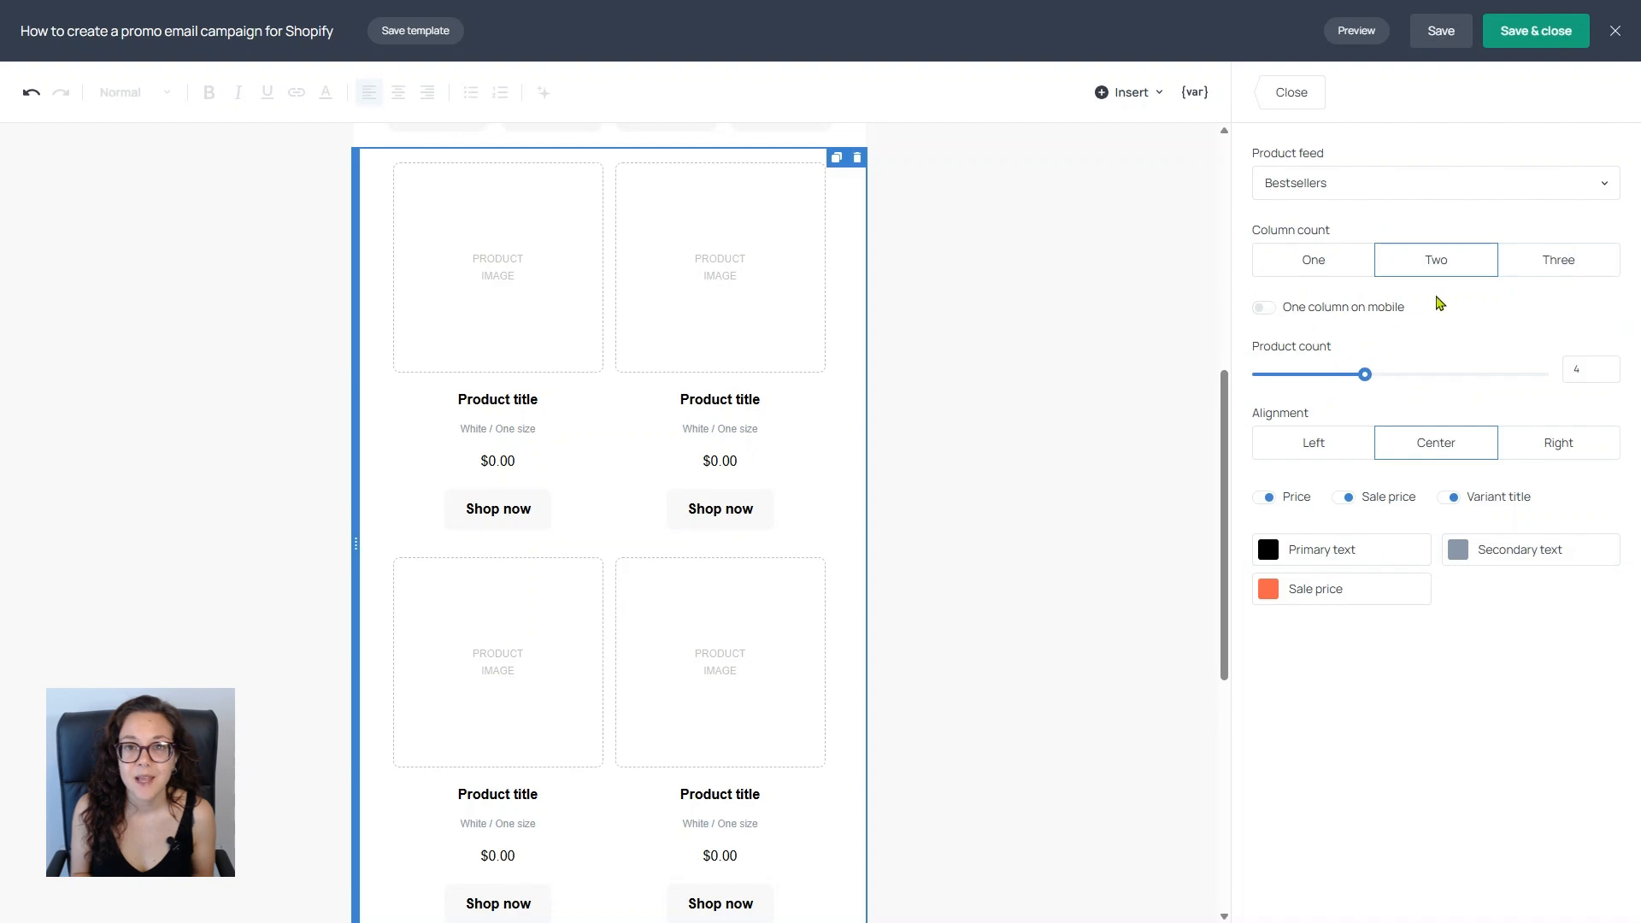
pyautogui.click(1289, 91)
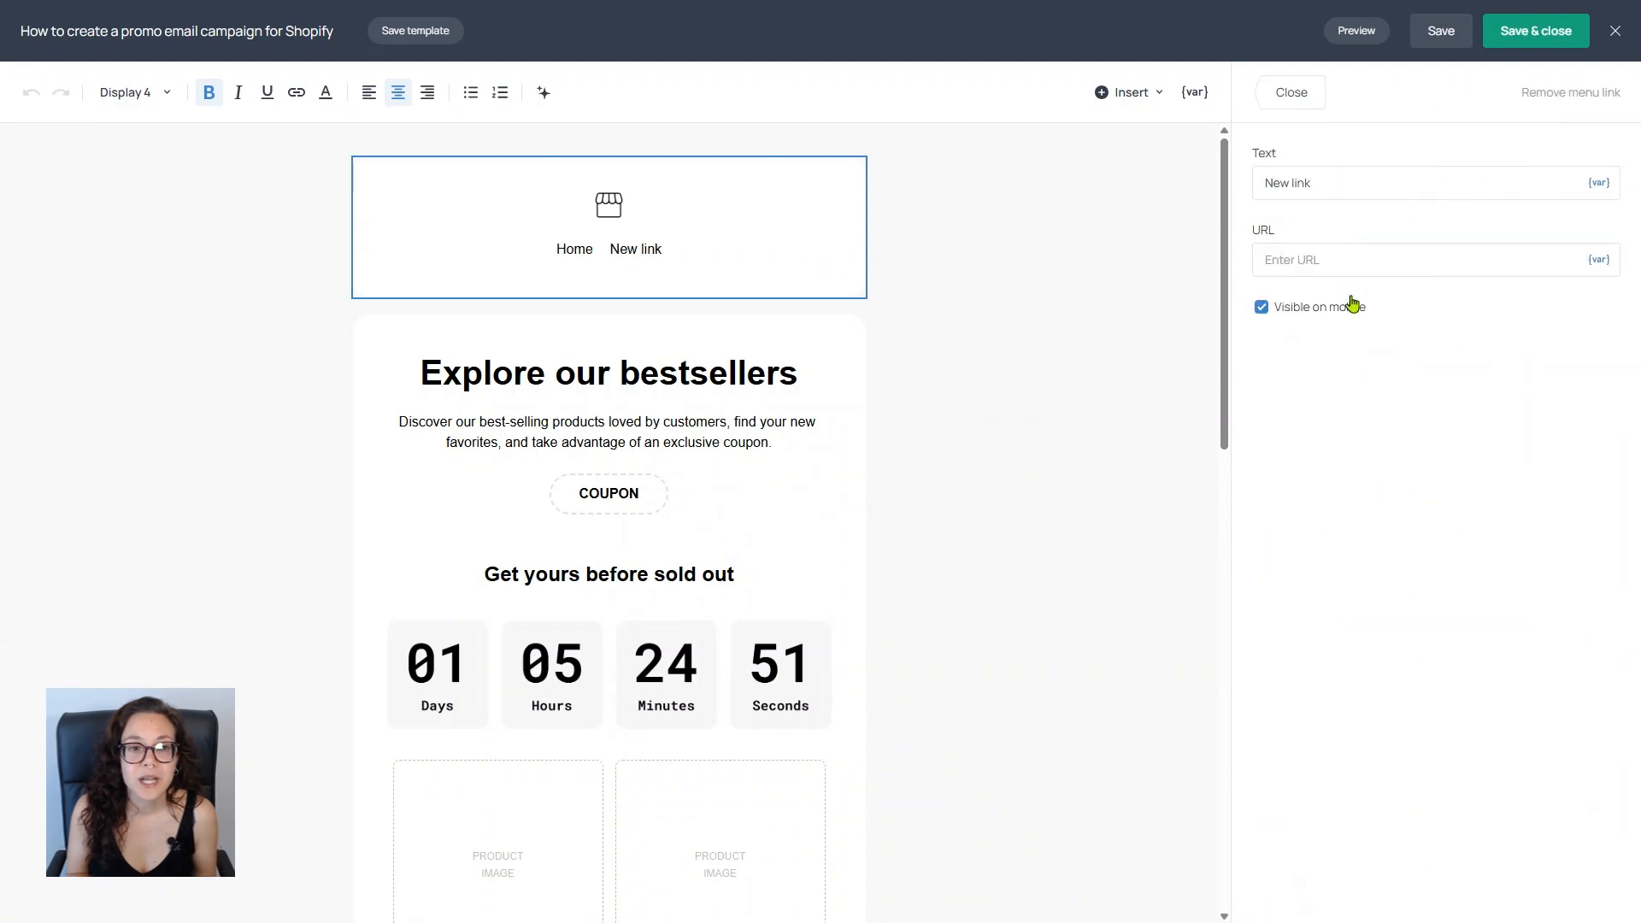
# Step: Name two header menu links SALE and About, pasting the URL for the SALE link
pyautogui.write('SALE')
pyautogui.moveTo(1327, 185); pyautogui.dragTo(1225, 195)
pyautogui.click(1324, 260)
pyautogui.write('https://www.truetrendy.com/sale')
pyautogui.click(1282, 99)
pyautogui.click(1342, 318)
pyautogui.write('About')
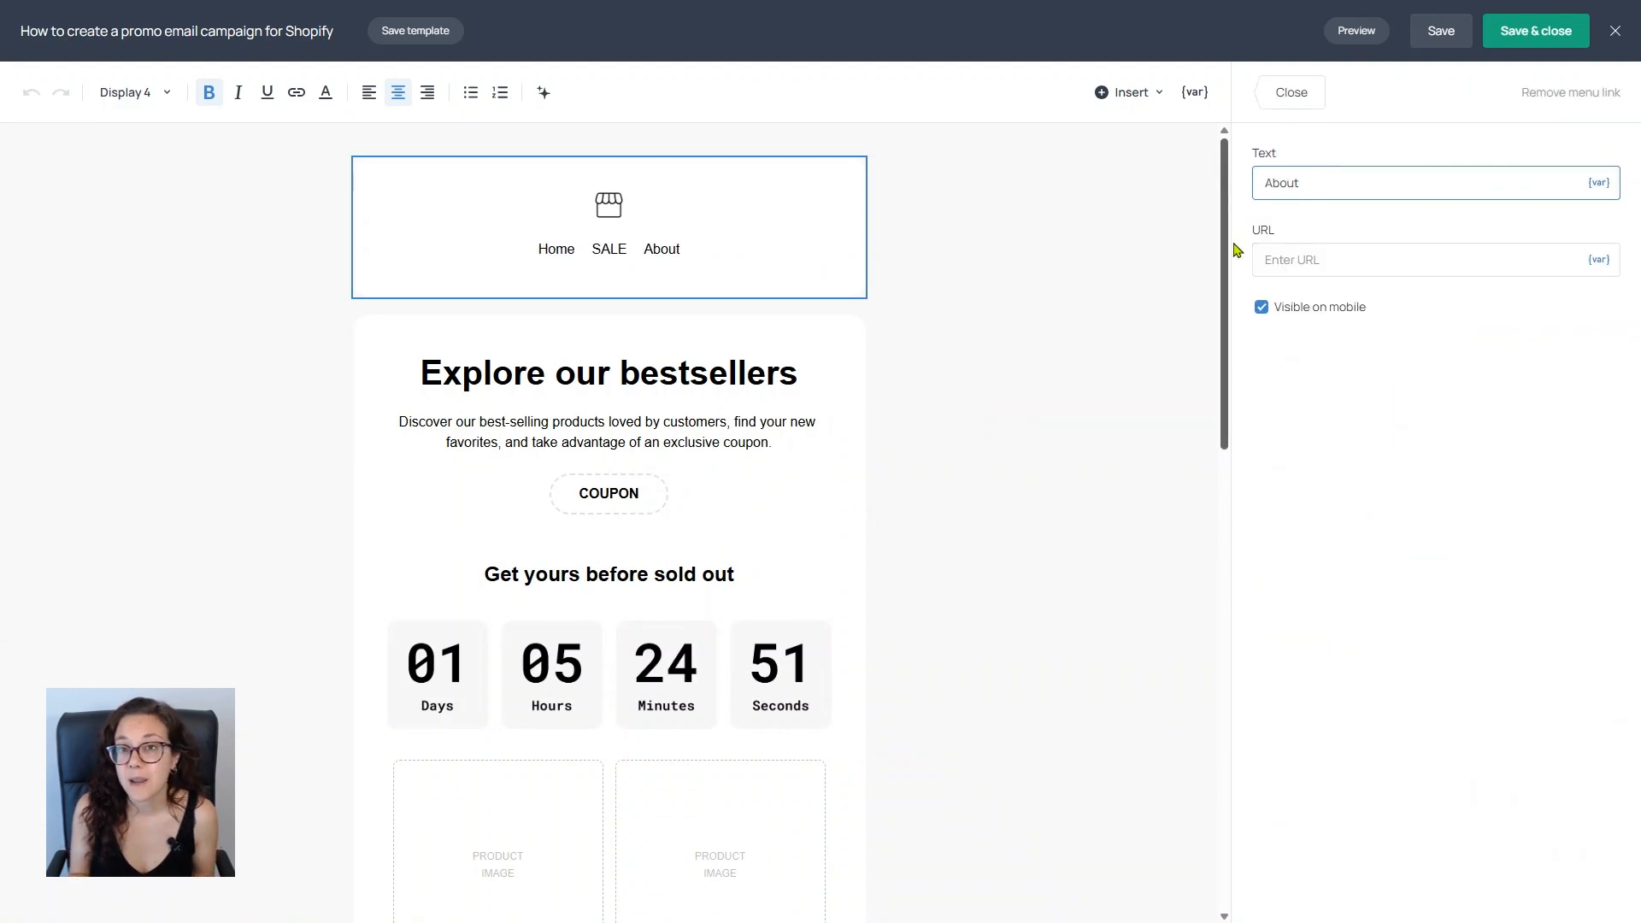
pyautogui.click(1293, 93)
# Step: Change the header layout so the logo sits on the left and the menu links on the right
pyautogui.click(1563, 183)
pyautogui.click(1390, 554)
pyautogui.click(1292, 92)
# Step: Insert the photo of the woman holding clothes above the "Explore our bestsellers" heading with Full alignment
pyautogui.click(1129, 92)
pyautogui.click(1167, 168)
pyautogui.click(1588, 90)
pyautogui.click(1297, 267)
pyautogui.click(1409, 892)
pyautogui.moveTo(356, 485); pyautogui.dragTo(366, 295)
pyautogui.click(1537, 427)
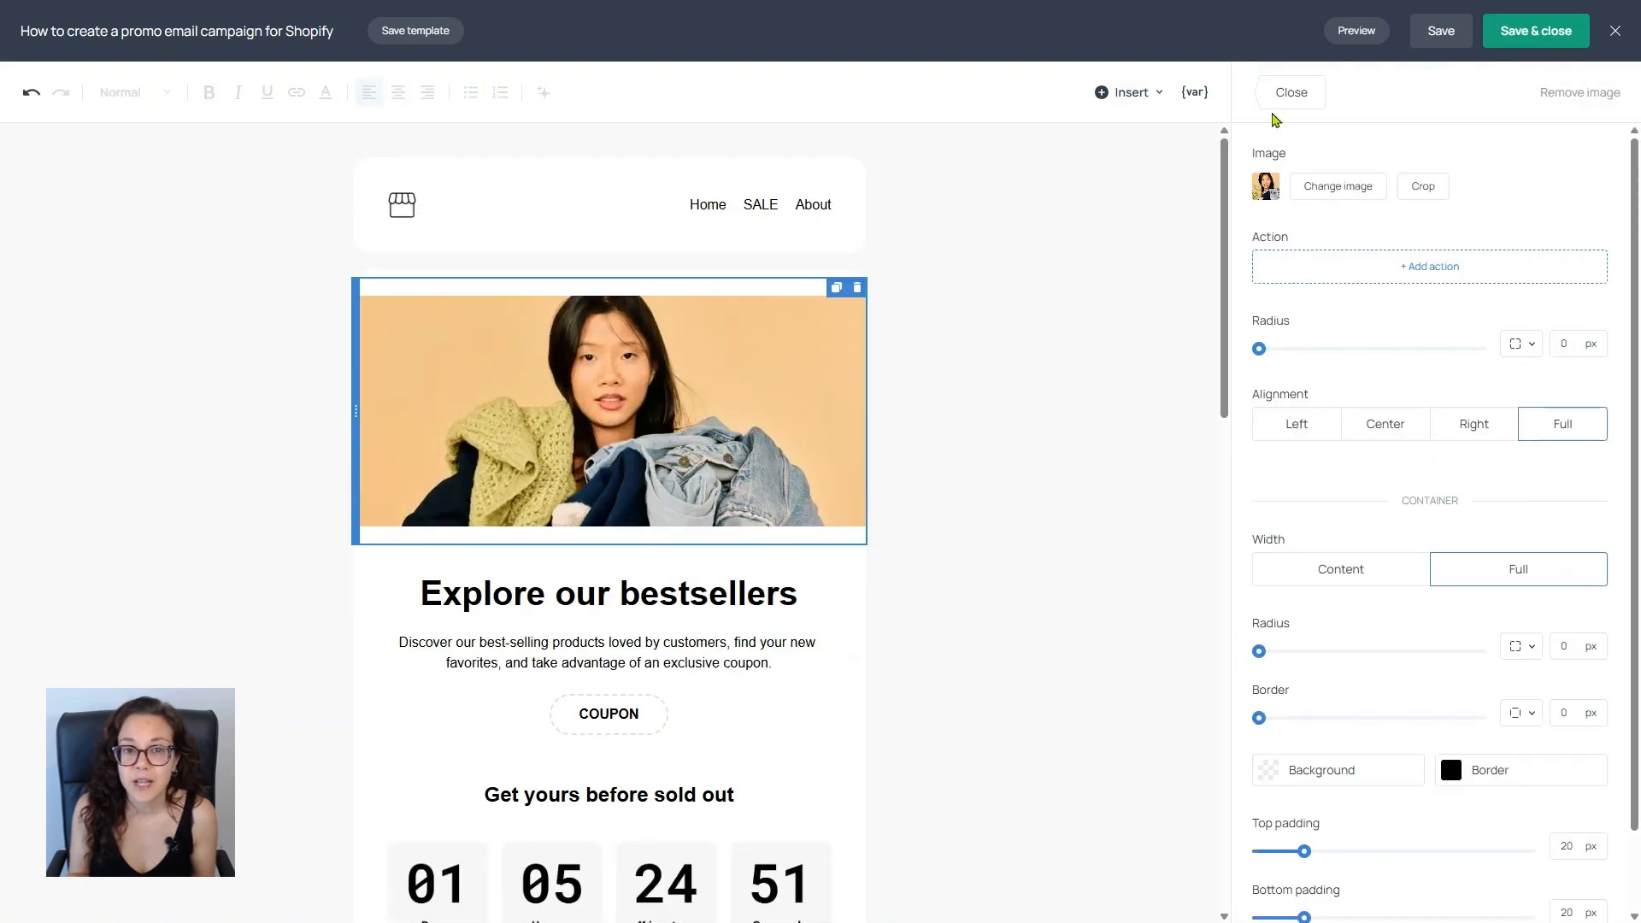
pyautogui.click(1292, 92)
# Step: Remove the top padding from the email body section and from the hero image
pyautogui.click(1359, 494)
pyautogui.moveTo(1284, 648); pyautogui.dragTo(1250, 651)
pyautogui.click(806, 359)
pyautogui.scroll(-2, 1333, 684)
pyautogui.moveTo(1305, 763); pyautogui.dragTo(1161, 776)
pyautogui.click(992, 530)
# Step: Round the corners of the hero image's container and remove the image's bottom padding
pyautogui.click(812, 411)
pyautogui.moveTo(1575, 648); pyautogui.dragTo(1550, 654)
pyautogui.write('5')
pyautogui.click(992, 462)
pyautogui.click(794, 401)
pyautogui.scroll(-2, 1333, 684)
pyautogui.moveTo(1304, 829); pyautogui.dragTo(1250, 831)
# Step: Add "for 15% off" to the end of the intro text and set the coupon text to PROMO15
pyautogui.click(771, 622)
pyautogui.write('for 15% off')
pyautogui.click(619, 678)
pyautogui.doubleClick(1293, 250)
pyautogui.write('PROMO15')
# Step: Replace the "Get yours before sold out" heading above the countdown with "This promo ends in:"
pyautogui.moveTo(739, 753); pyautogui.dragTo(480, 753)
pyautogui.write('This promo ends in:')
# Step: Change the corner radius of the email's header section
pyautogui.click(605, 187)
pyautogui.scroll(-4, 1532, 524)
pyautogui.moveTo(1574, 559); pyautogui.dragTo(1553, 560)
pyautogui.write('5')
pyautogui.click(958, 441)
# Step: Change the corner radius of the email's body section
pyautogui.scroll(-6, 957, 441)
pyautogui.scroll(-9, 958, 441)
pyautogui.click(1300, 489)
pyautogui.moveTo(1587, 262); pyautogui.dragTo(1566, 262)
pyautogui.write('5')
pyautogui.click(980, 664)
# Step: Change the corner radius of the email's footer section
pyautogui.click(1293, 552)
pyautogui.scroll(-4, 1532, 557)
pyautogui.moveTo(1587, 558); pyautogui.dragTo(1563, 558)
pyautogui.write('5')
pyautogui.click(1114, 685)
pyautogui.scroll(-1, 964, 687)
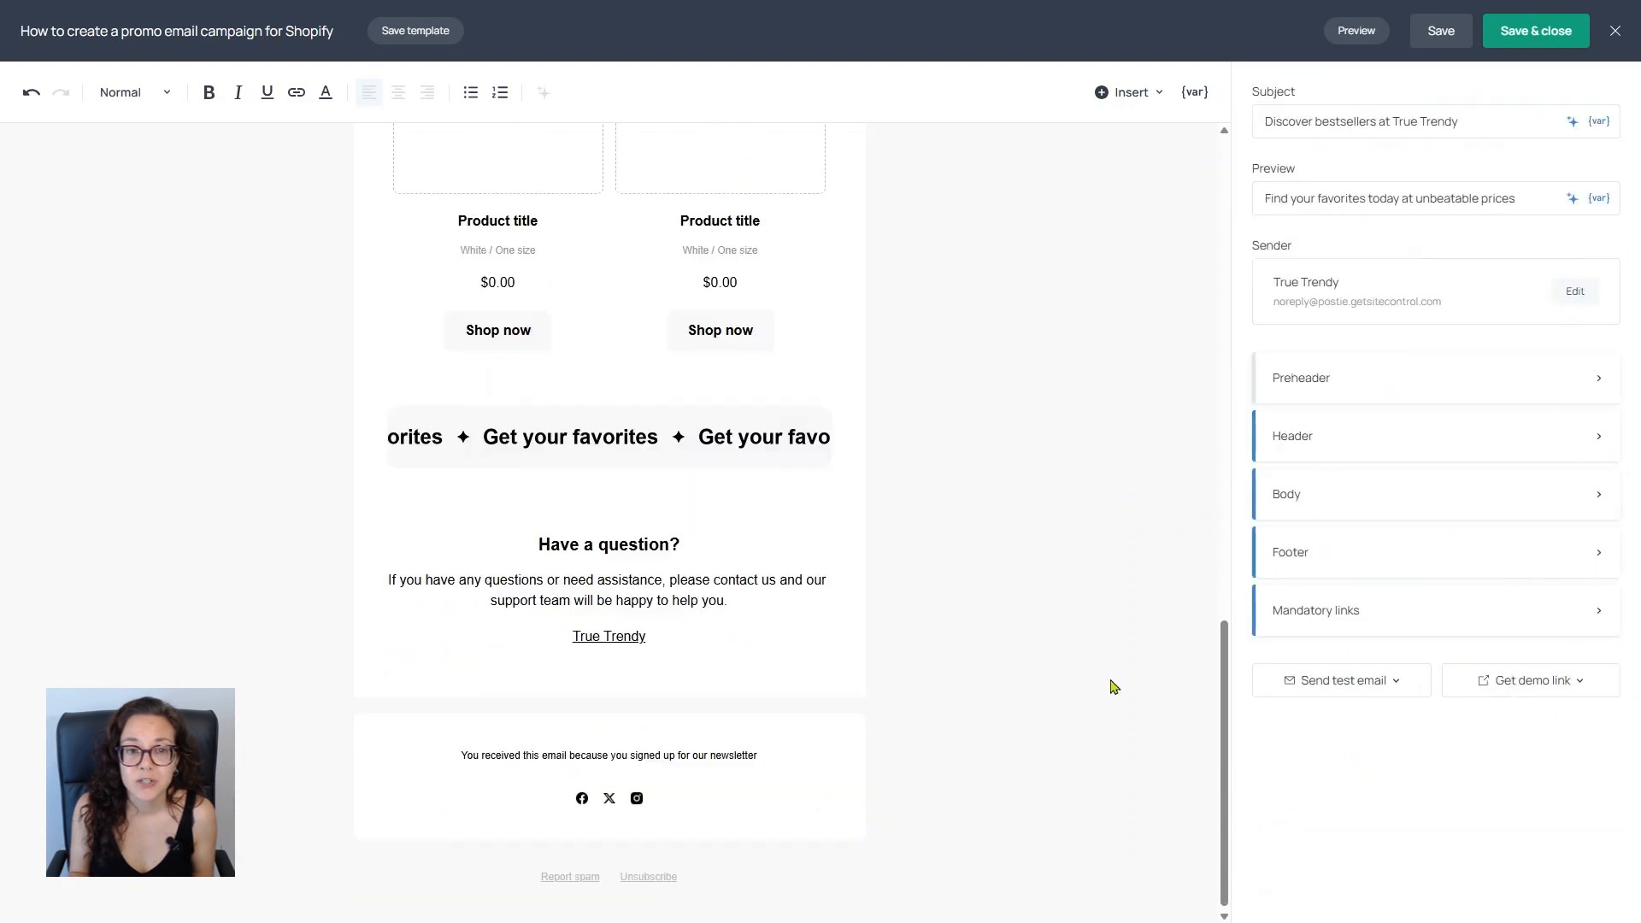
# Step: Set the PROMO15 coupon's corner radius to 8 px
pyautogui.scroll(10, 963, 688)
pyautogui.scroll(1, 964, 688)
pyautogui.click(609, 672)
pyautogui.moveTo(1586, 332); pyautogui.dragTo(1564, 332)
pyautogui.write('5')
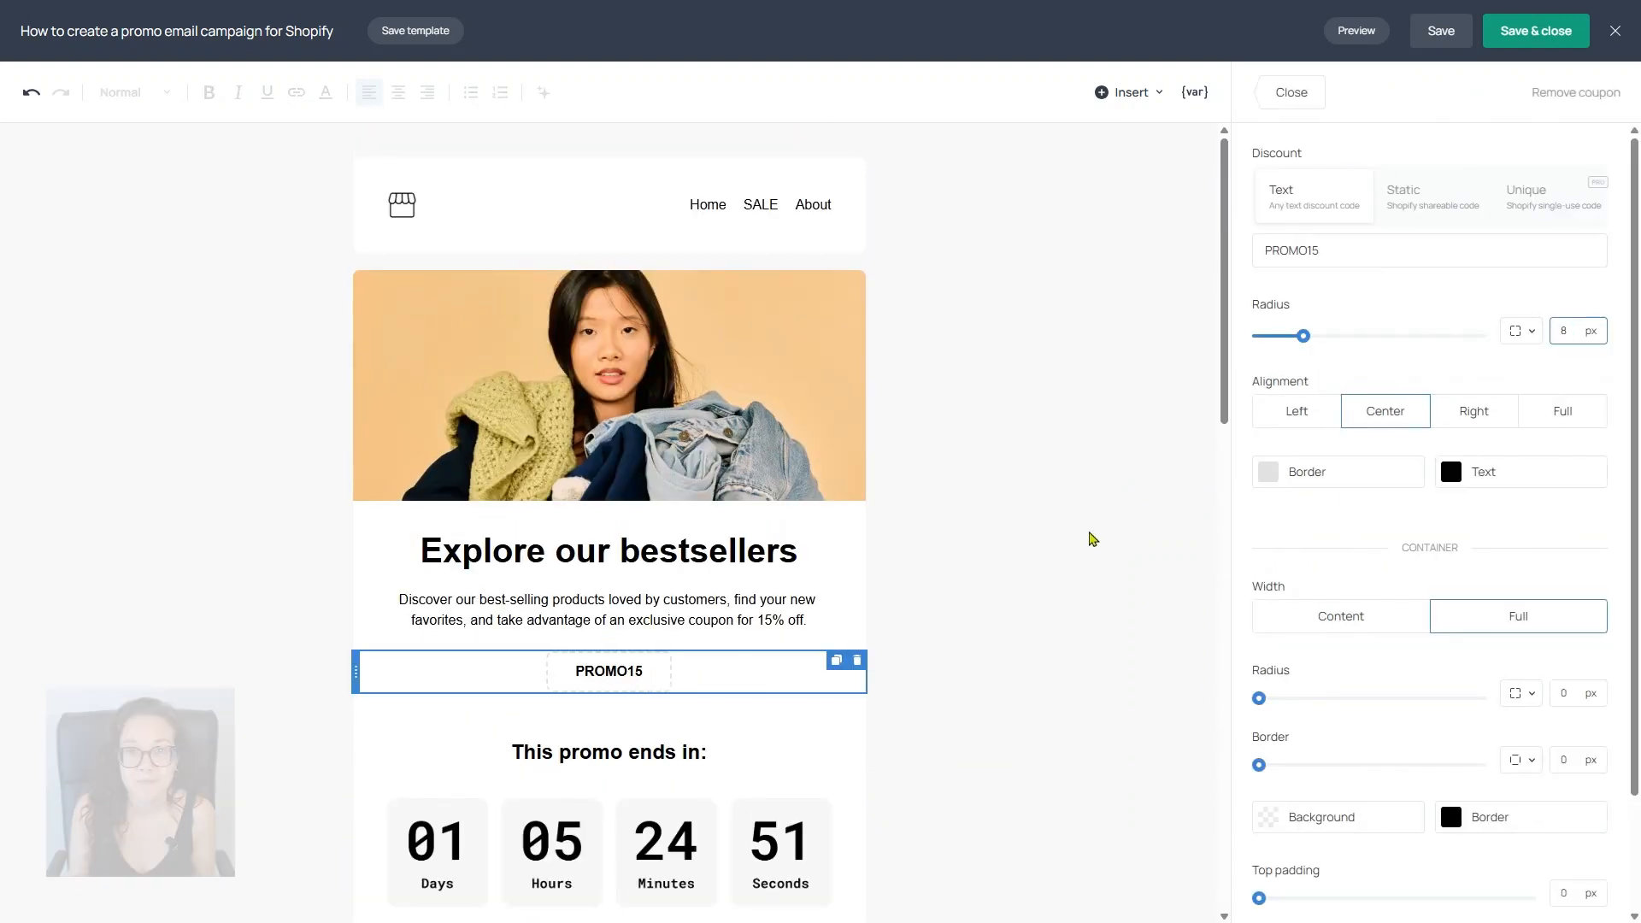
# Step: Set the email's overall background colour to light cream and check the layout
pyautogui.click(1104, 529)
pyautogui.click(1301, 494)
pyautogui.click(1302, 424)
pyautogui.click(1045, 221)
pyautogui.scroll(-12, 1045, 222)
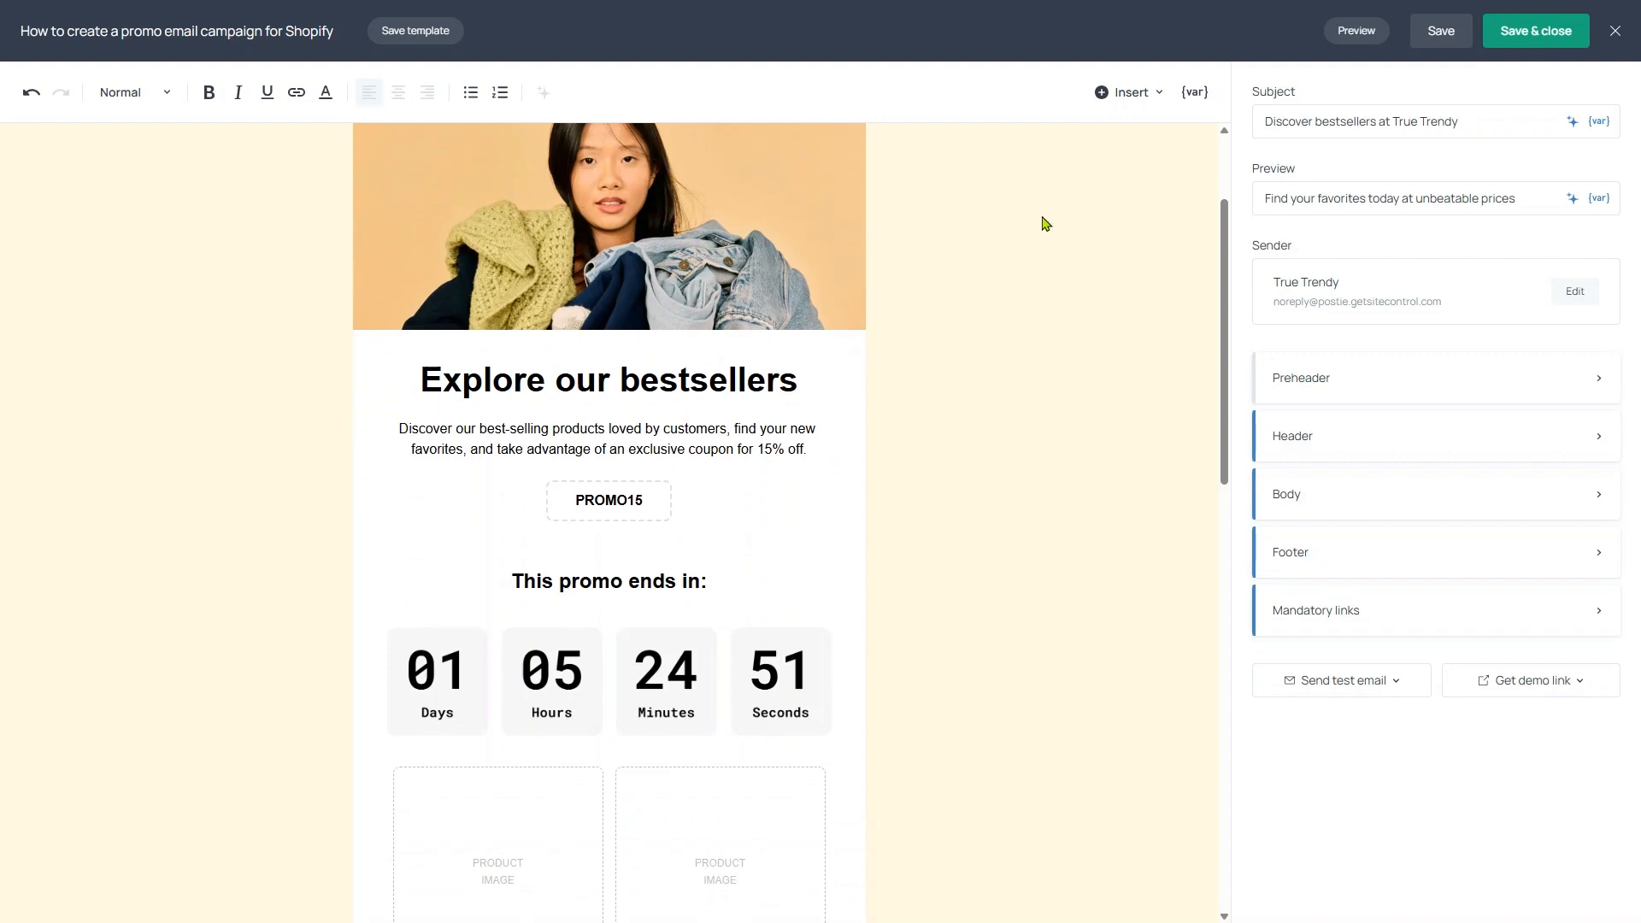
pyautogui.scroll(-5, 1045, 224)
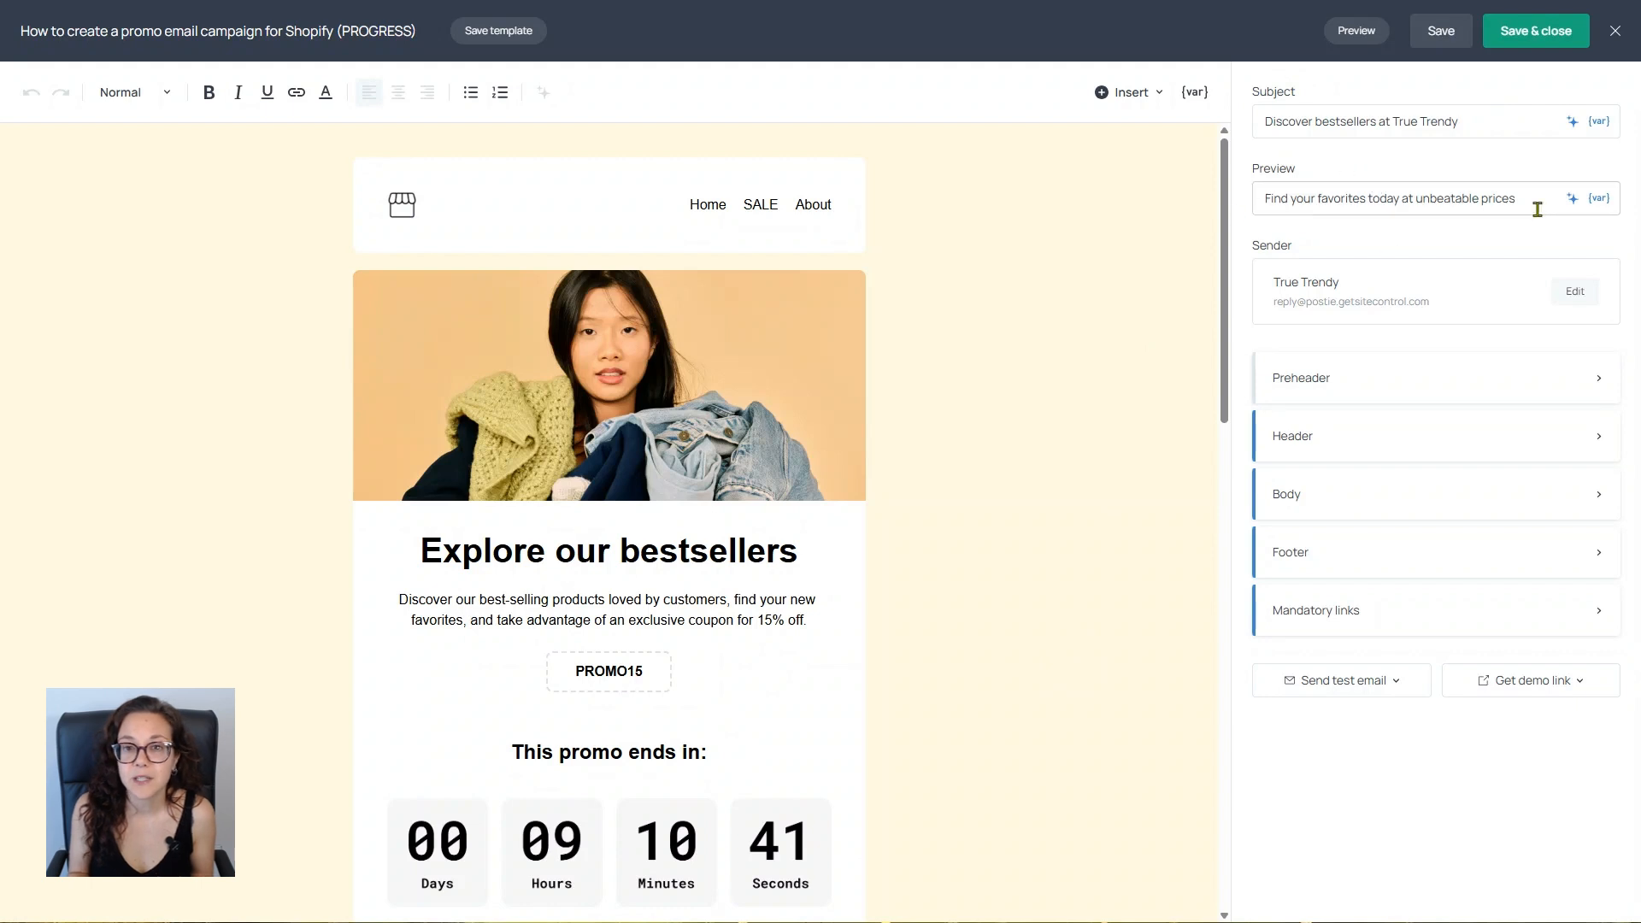
# Step: Edit the sender details and fill in the reply-to email address, keeping the current domain and sender name
pyautogui.click(1575, 293)
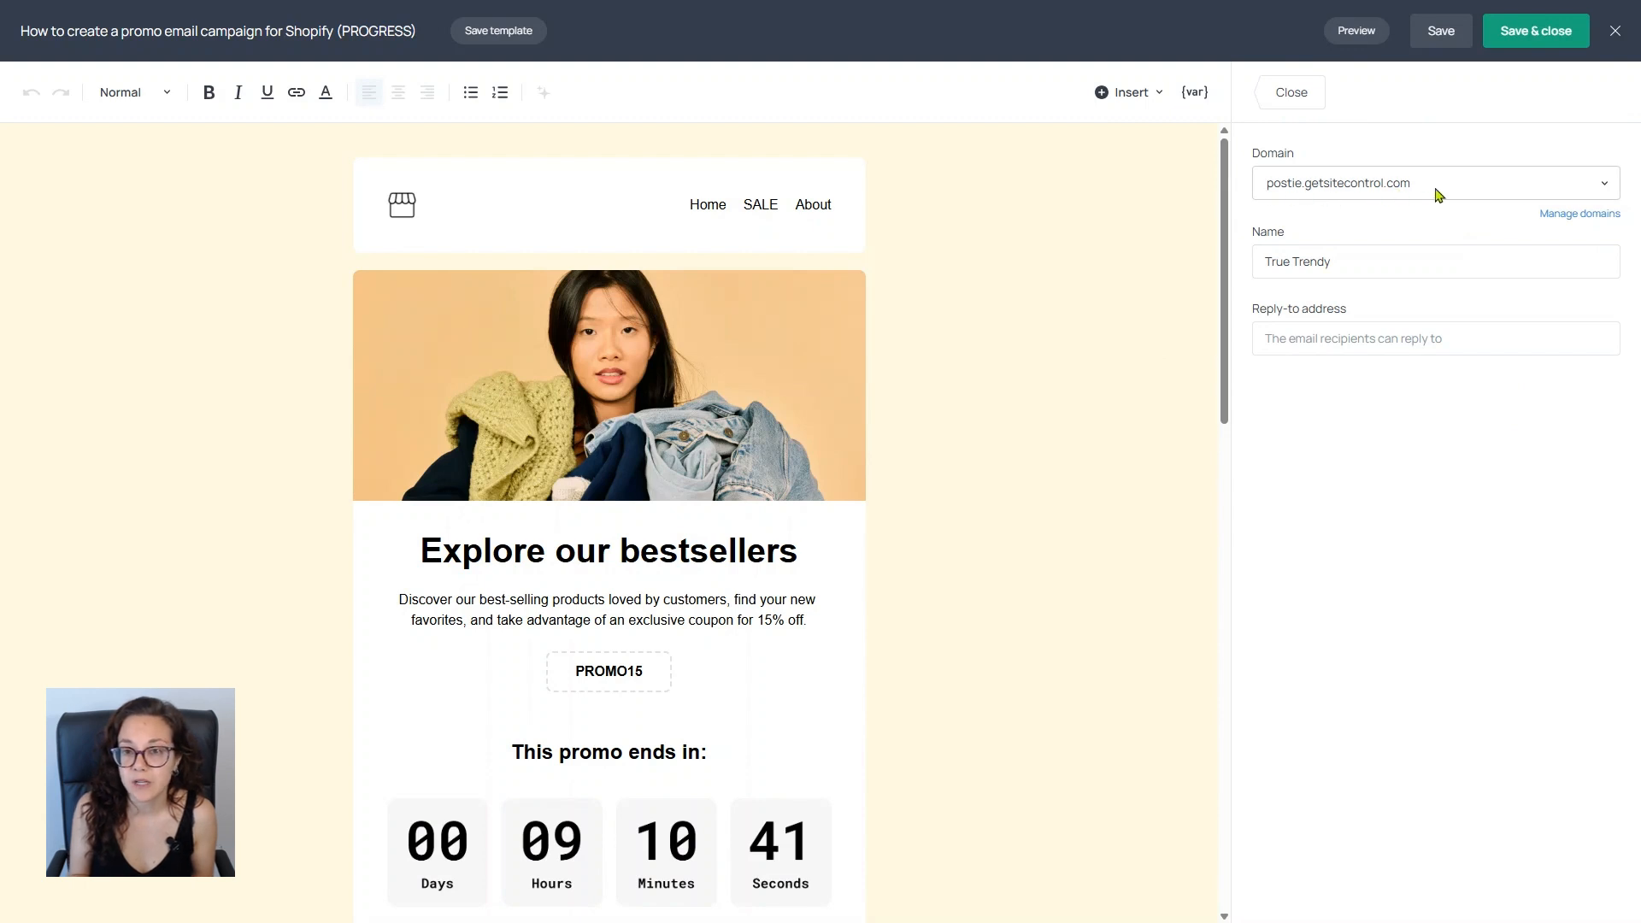
pyautogui.click(1587, 190)
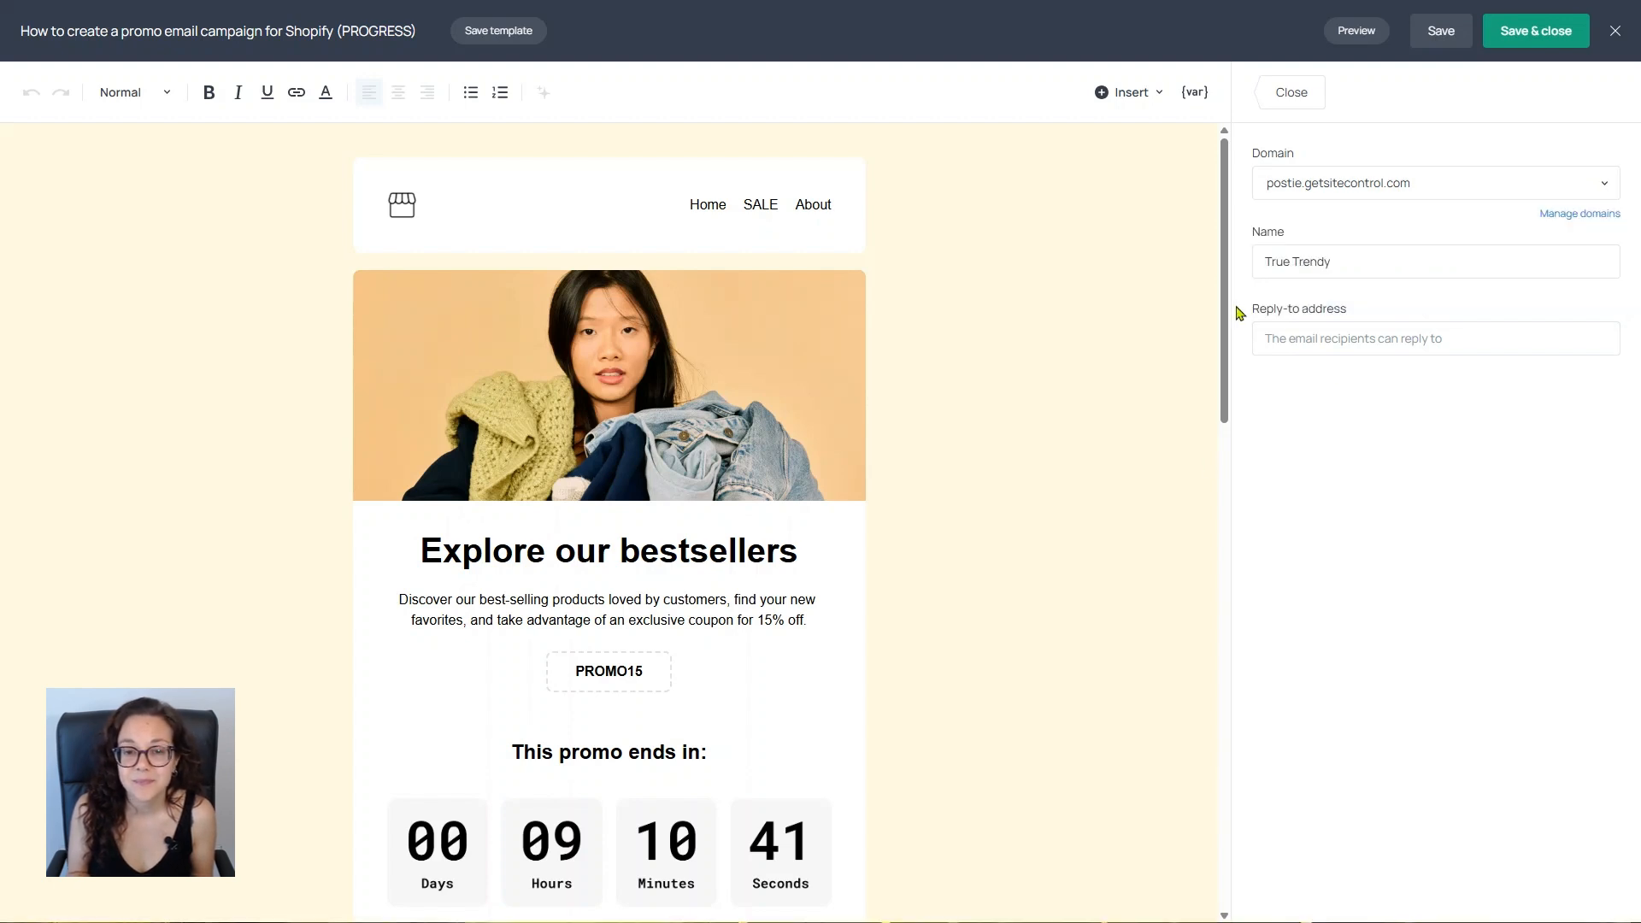
pyautogui.click(1379, 339)
pyautogui.click(1418, 412)
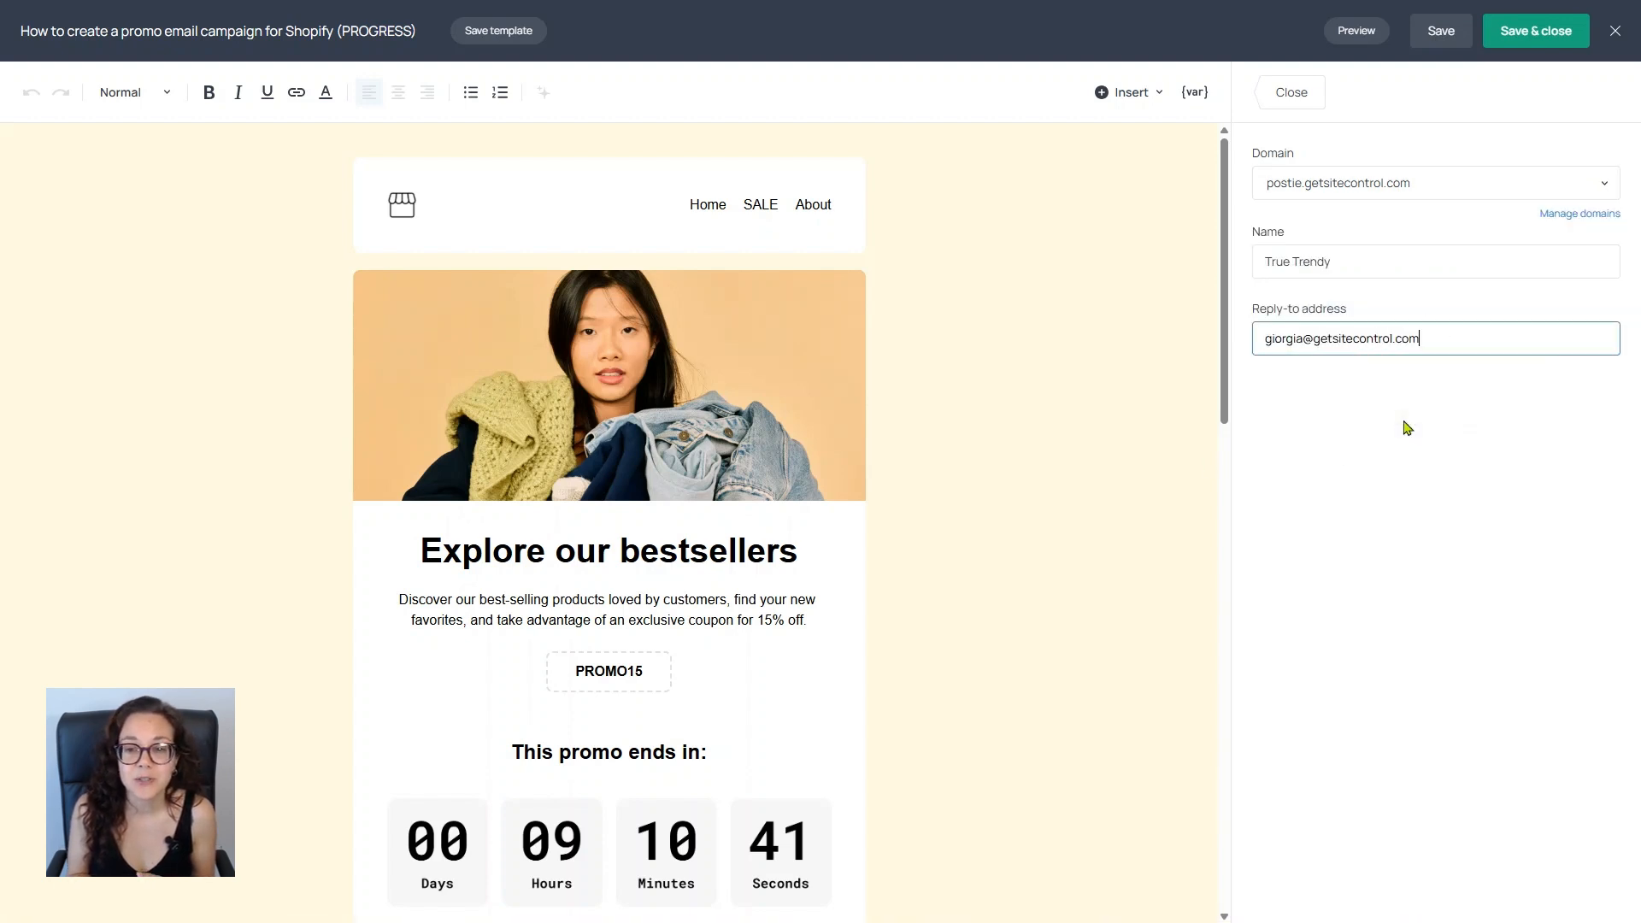
pyautogui.click(1385, 568)
# Step: Send a test email to the chosen address and review the received message in Gmail down to its footer
pyautogui.click(1412, 682)
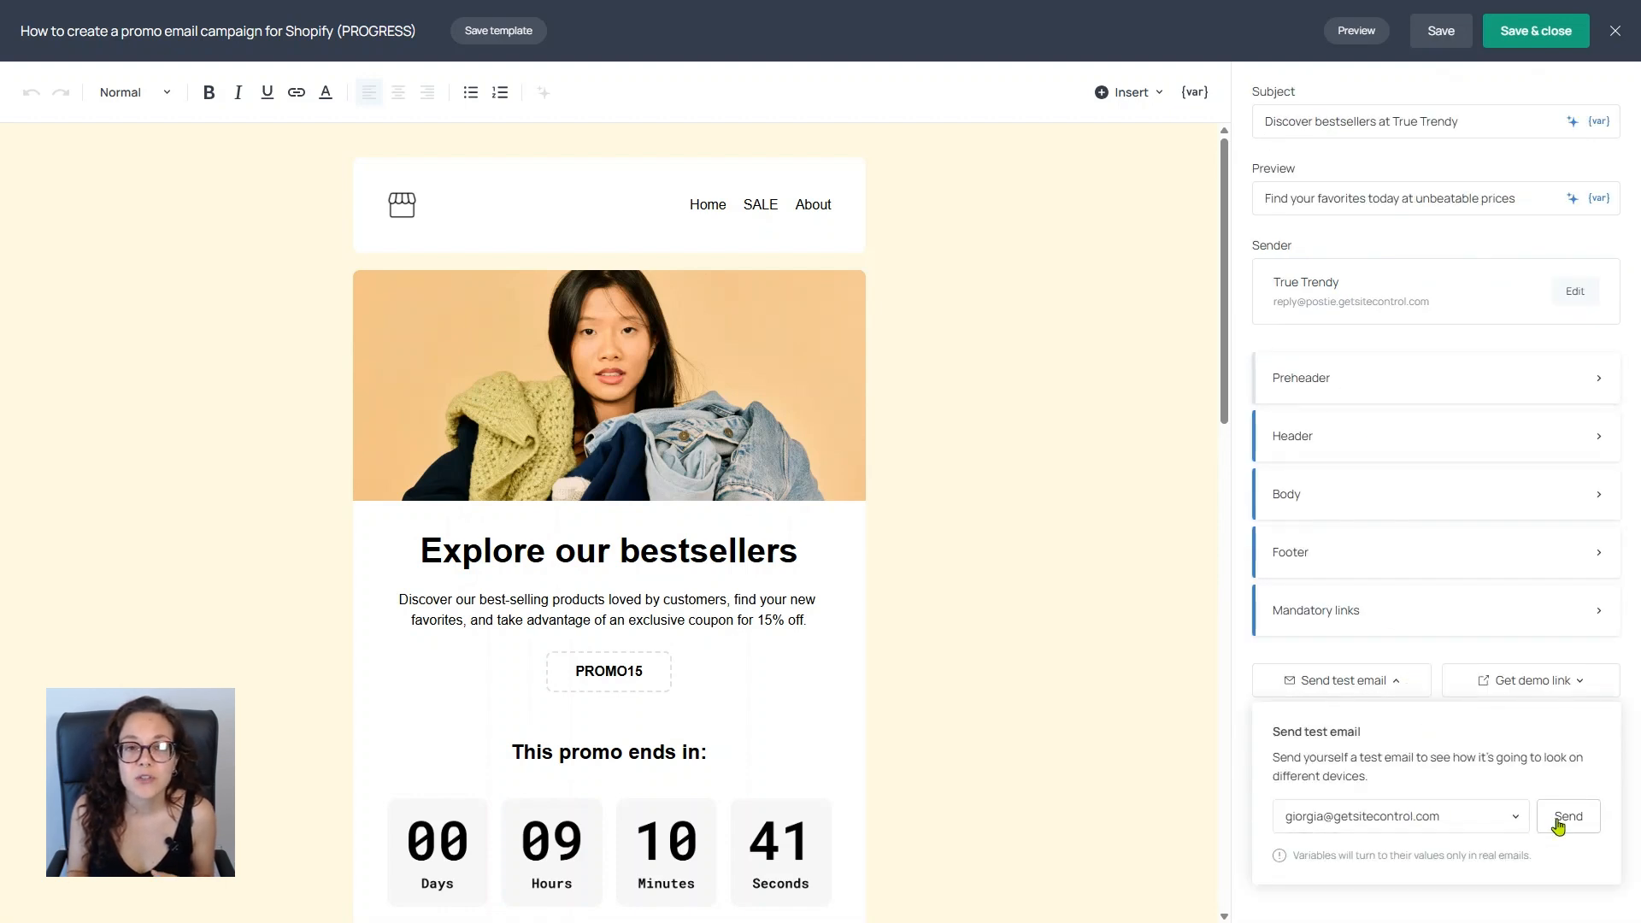
pyautogui.click(1558, 825)
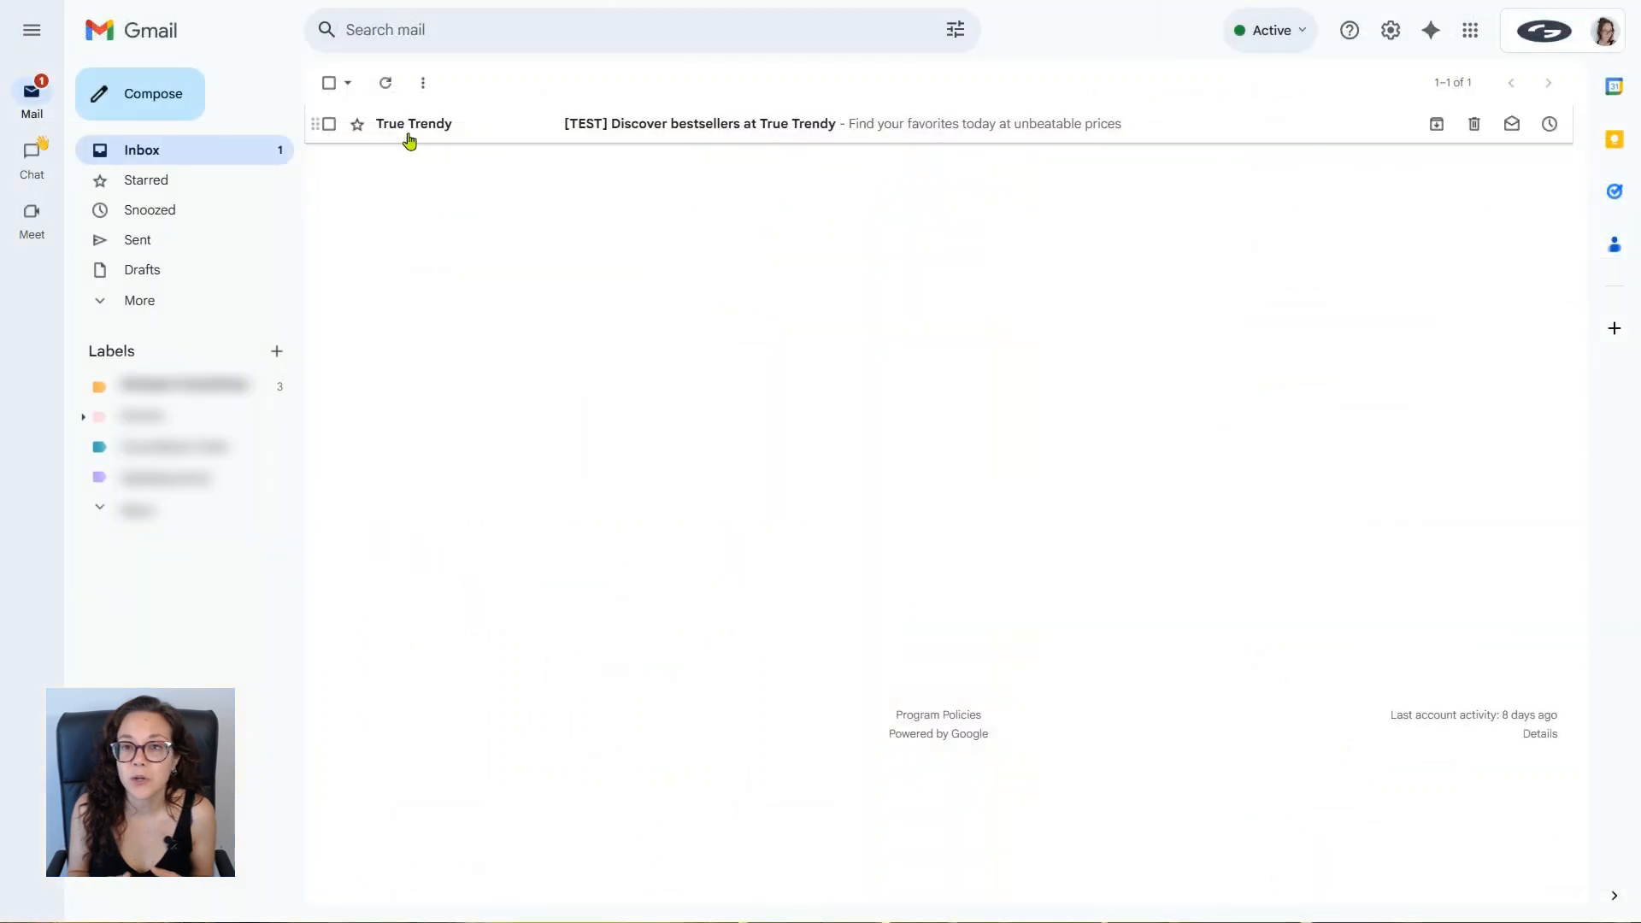
pyautogui.click(803, 138)
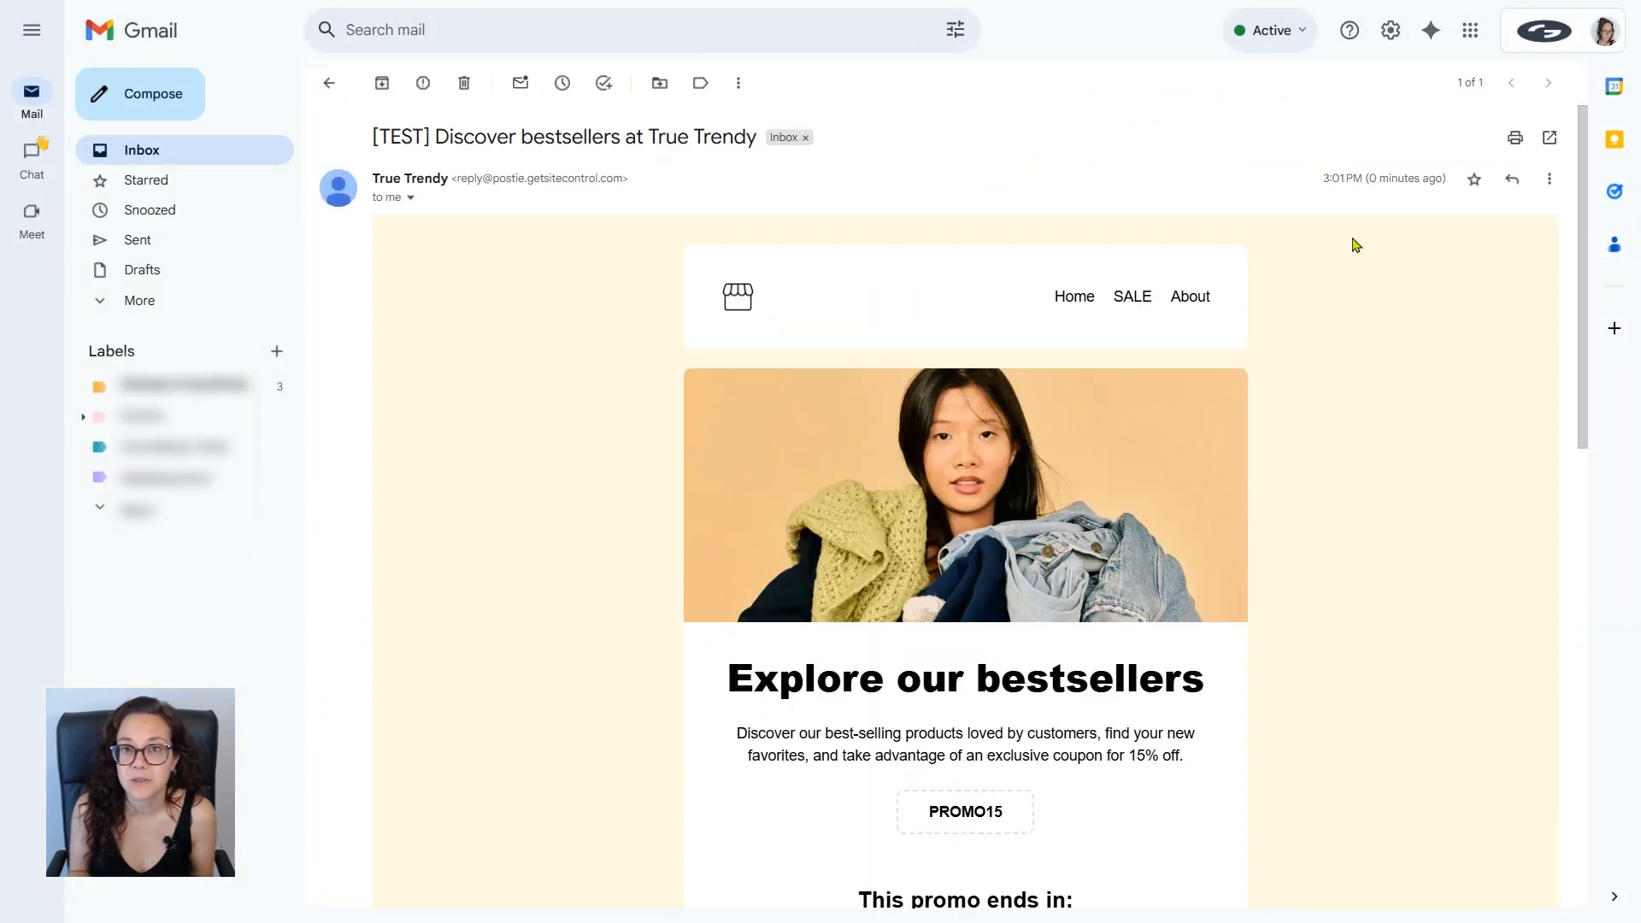
pyautogui.scroll(-2, 1352, 246)
pyautogui.scroll(-10, 1352, 245)
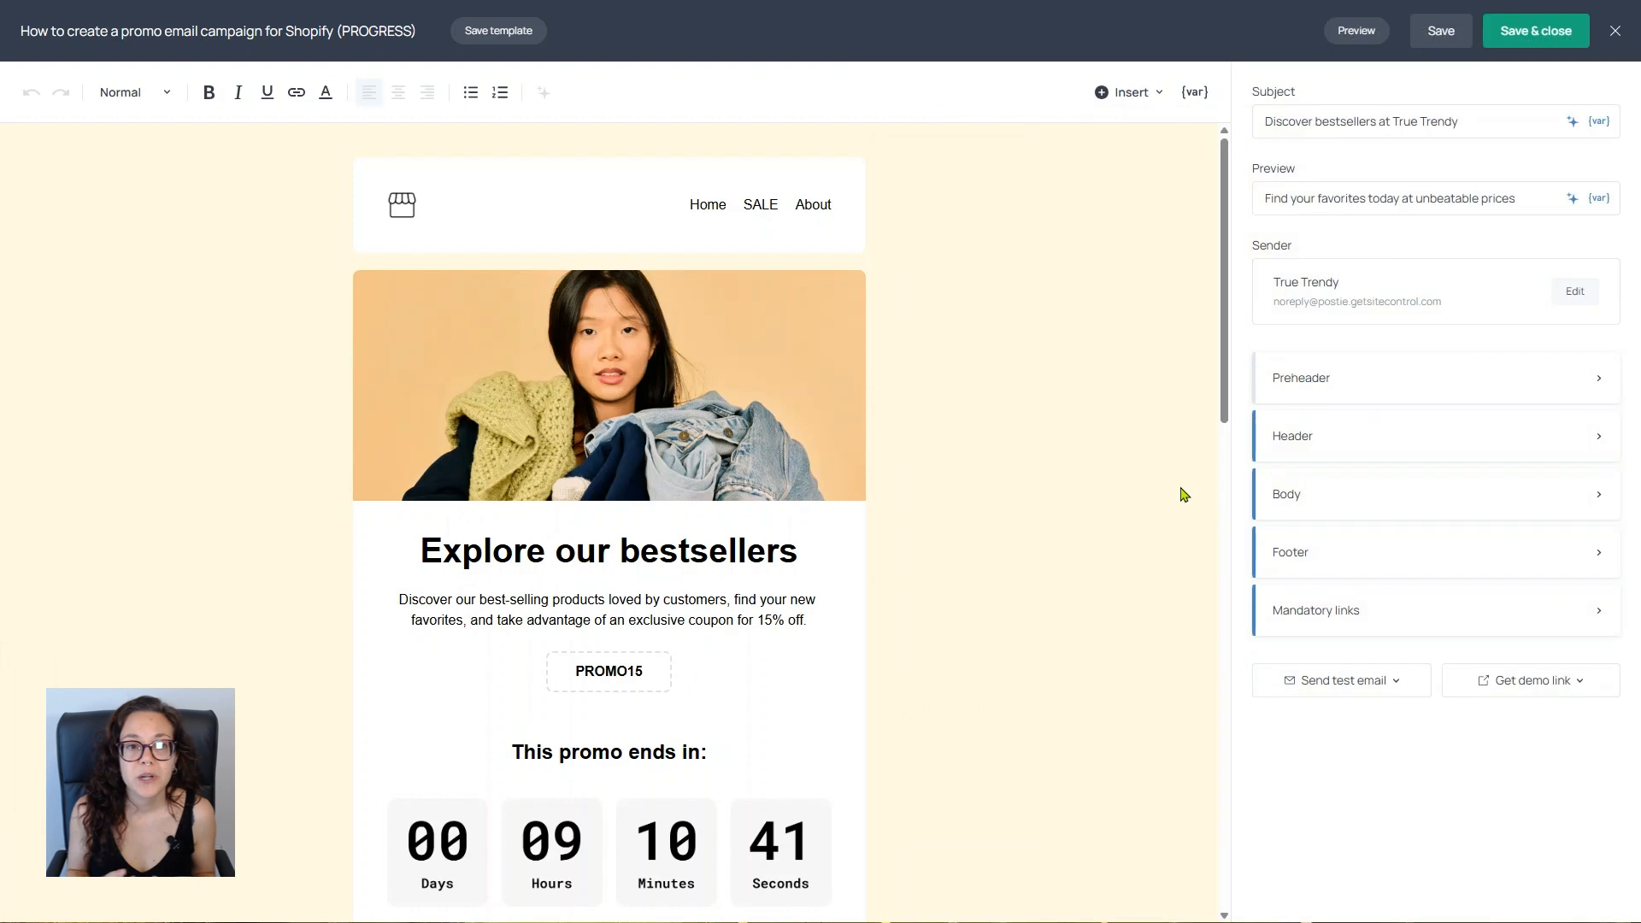
# Step: Save and close the email, and start scheduling the "How to create a promo email campaign for Shopify (PROGRESS)" broadcast
pyautogui.click(1552, 41)
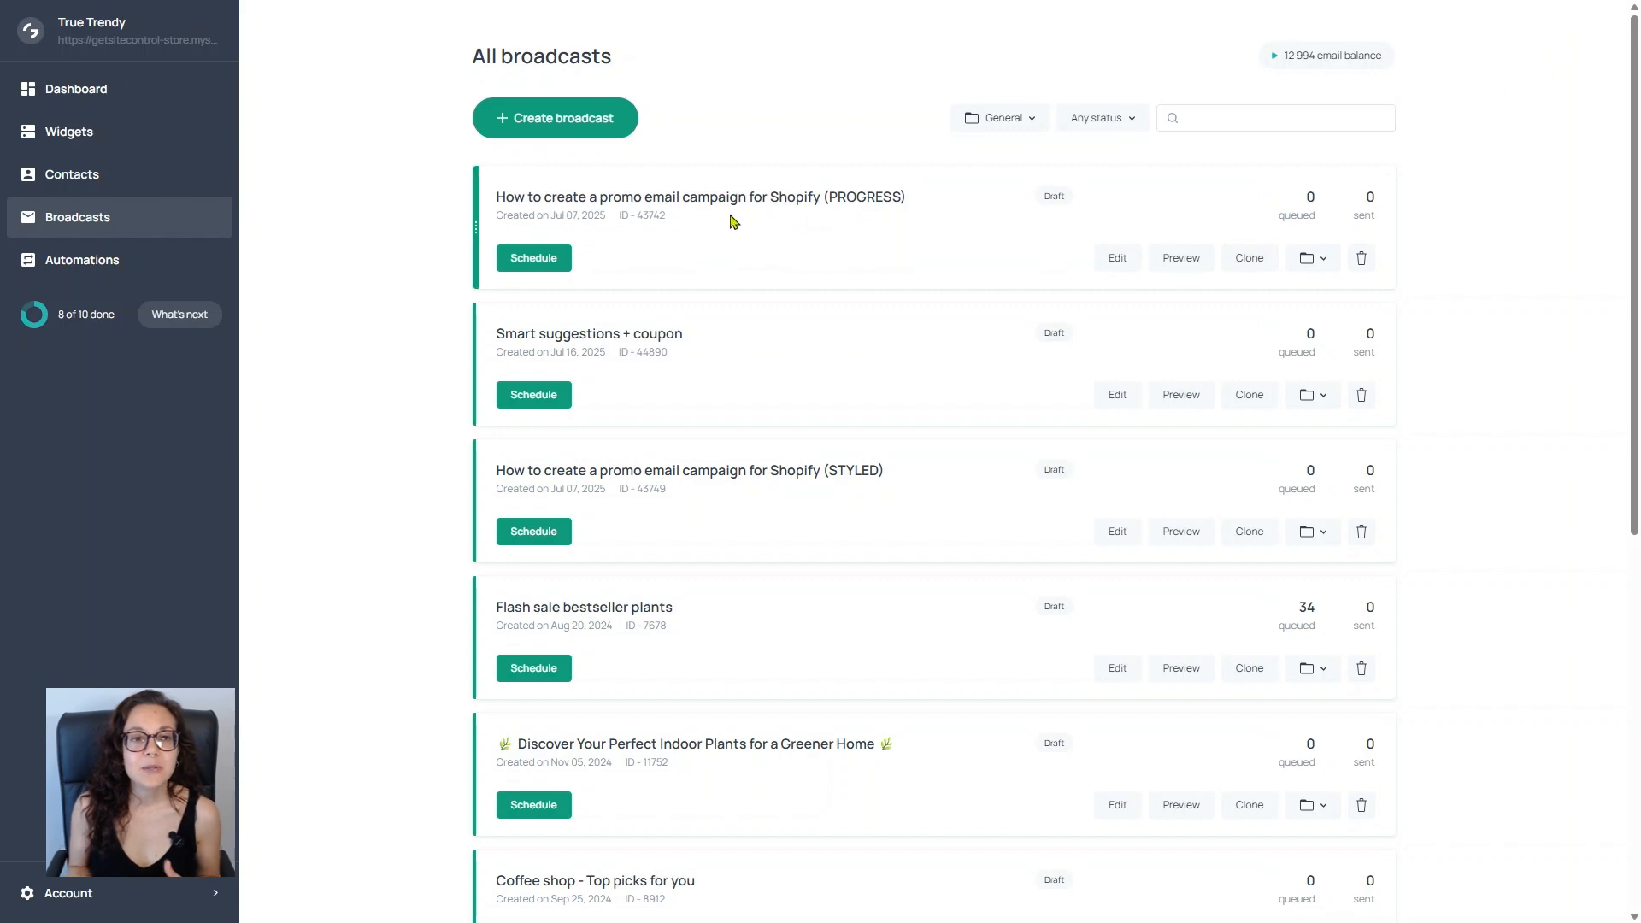
pyautogui.click(532, 259)
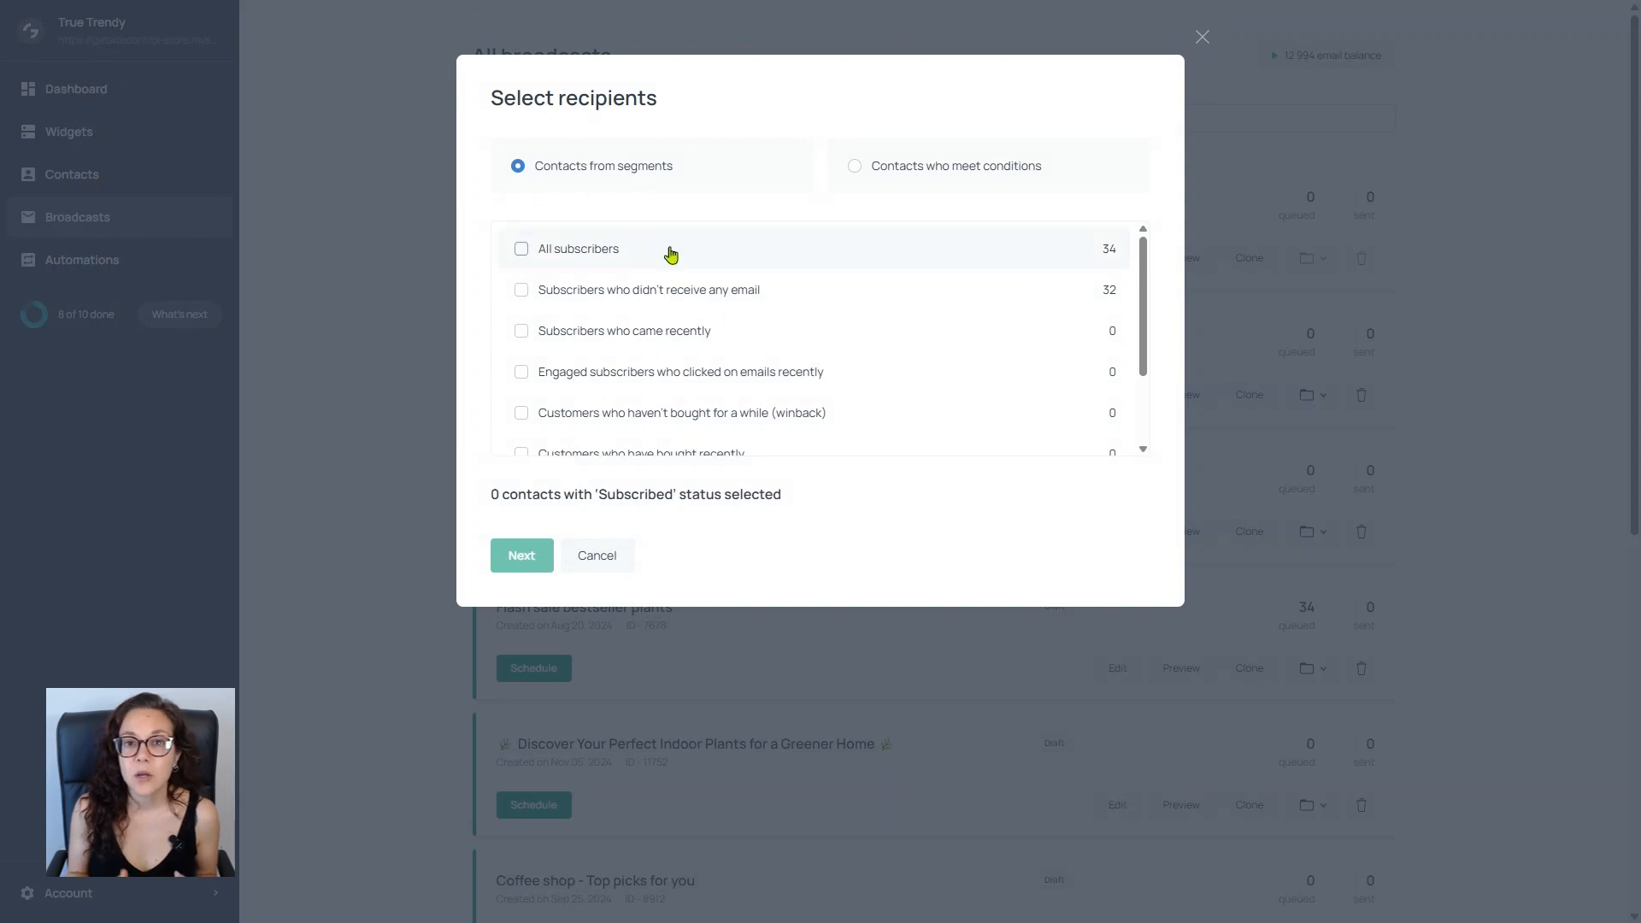
pyautogui.scroll(-2, 664, 260)
pyautogui.scroll(3, 664, 265)
# Step: Switch the recipients to contacts who meet conditions, review the contact and email conditions, and proceed without adding one
pyautogui.click(995, 172)
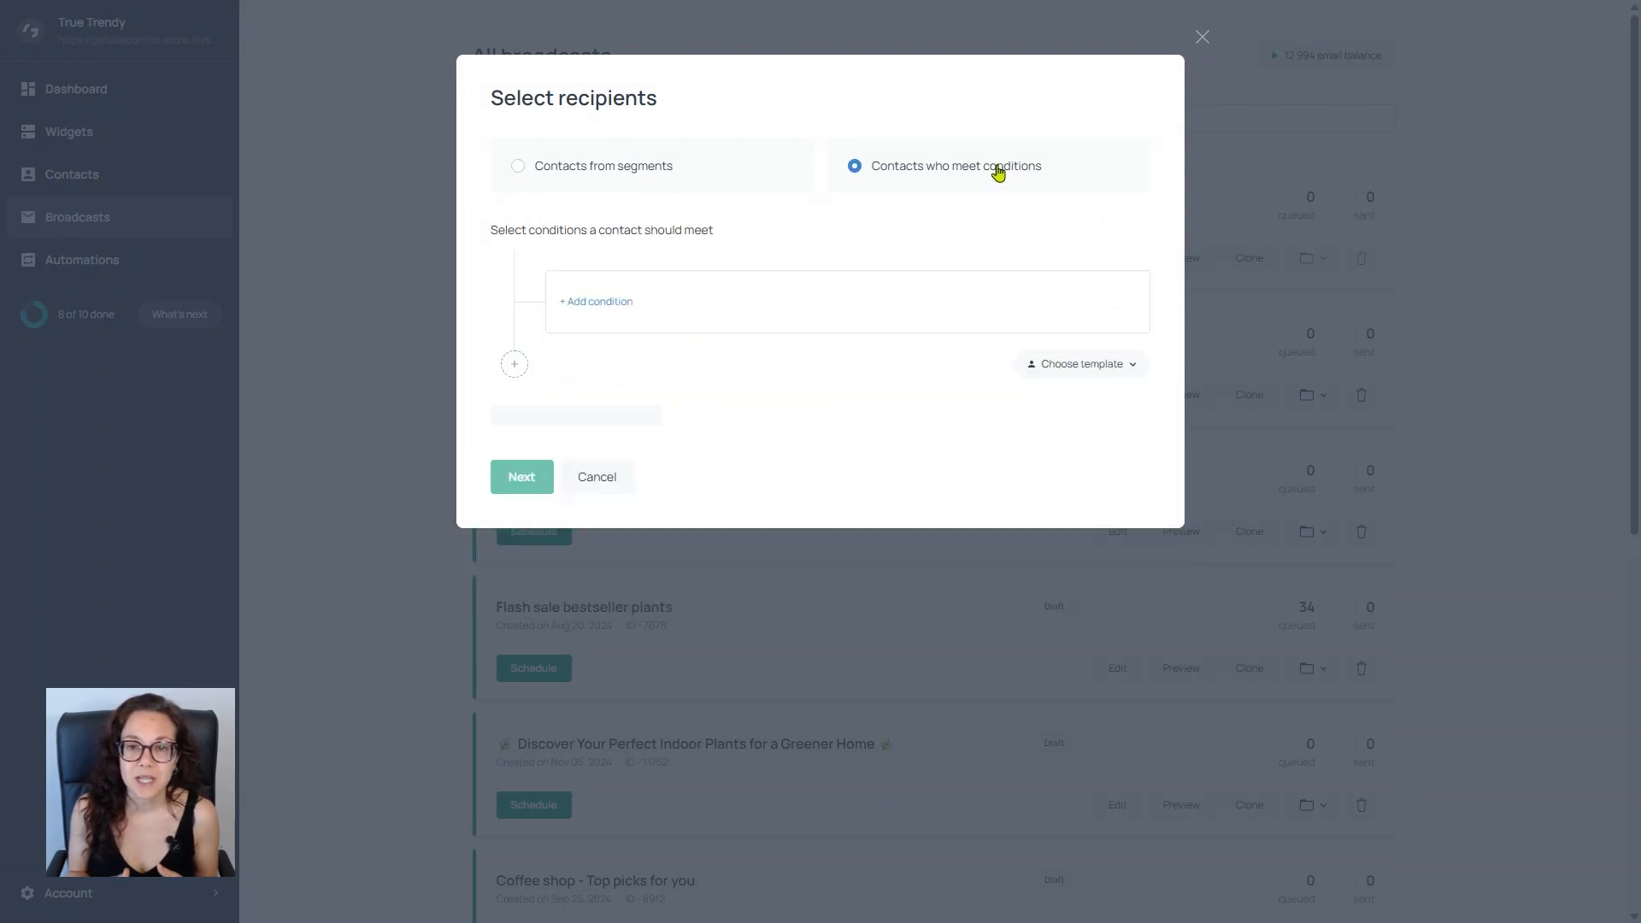
pyautogui.click(598, 304)
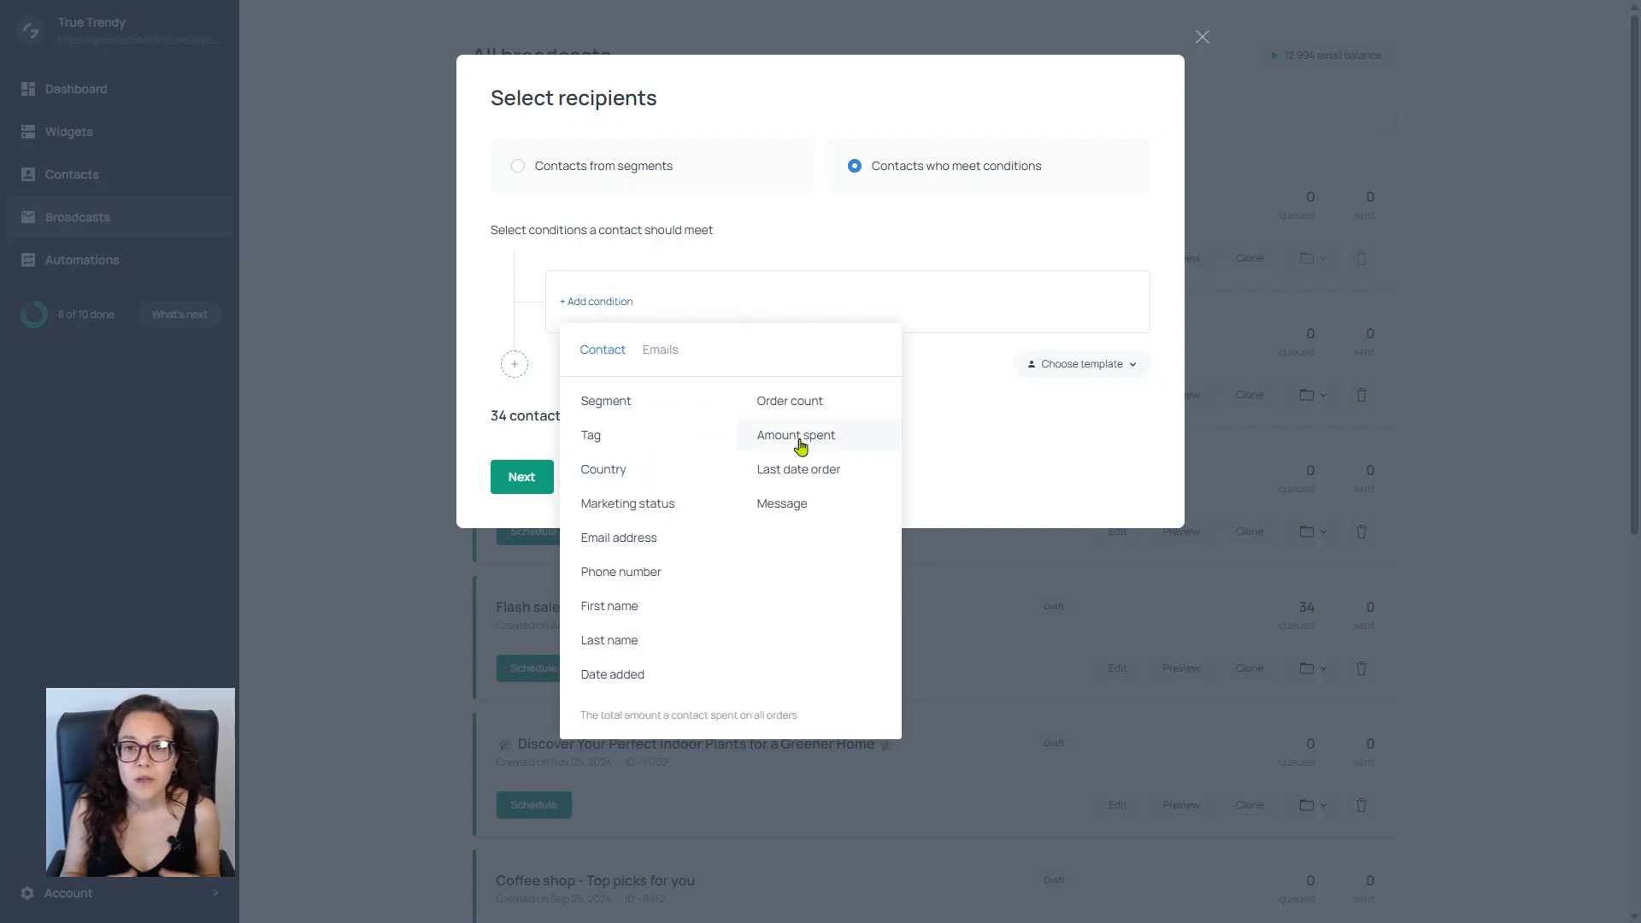
pyautogui.click(662, 351)
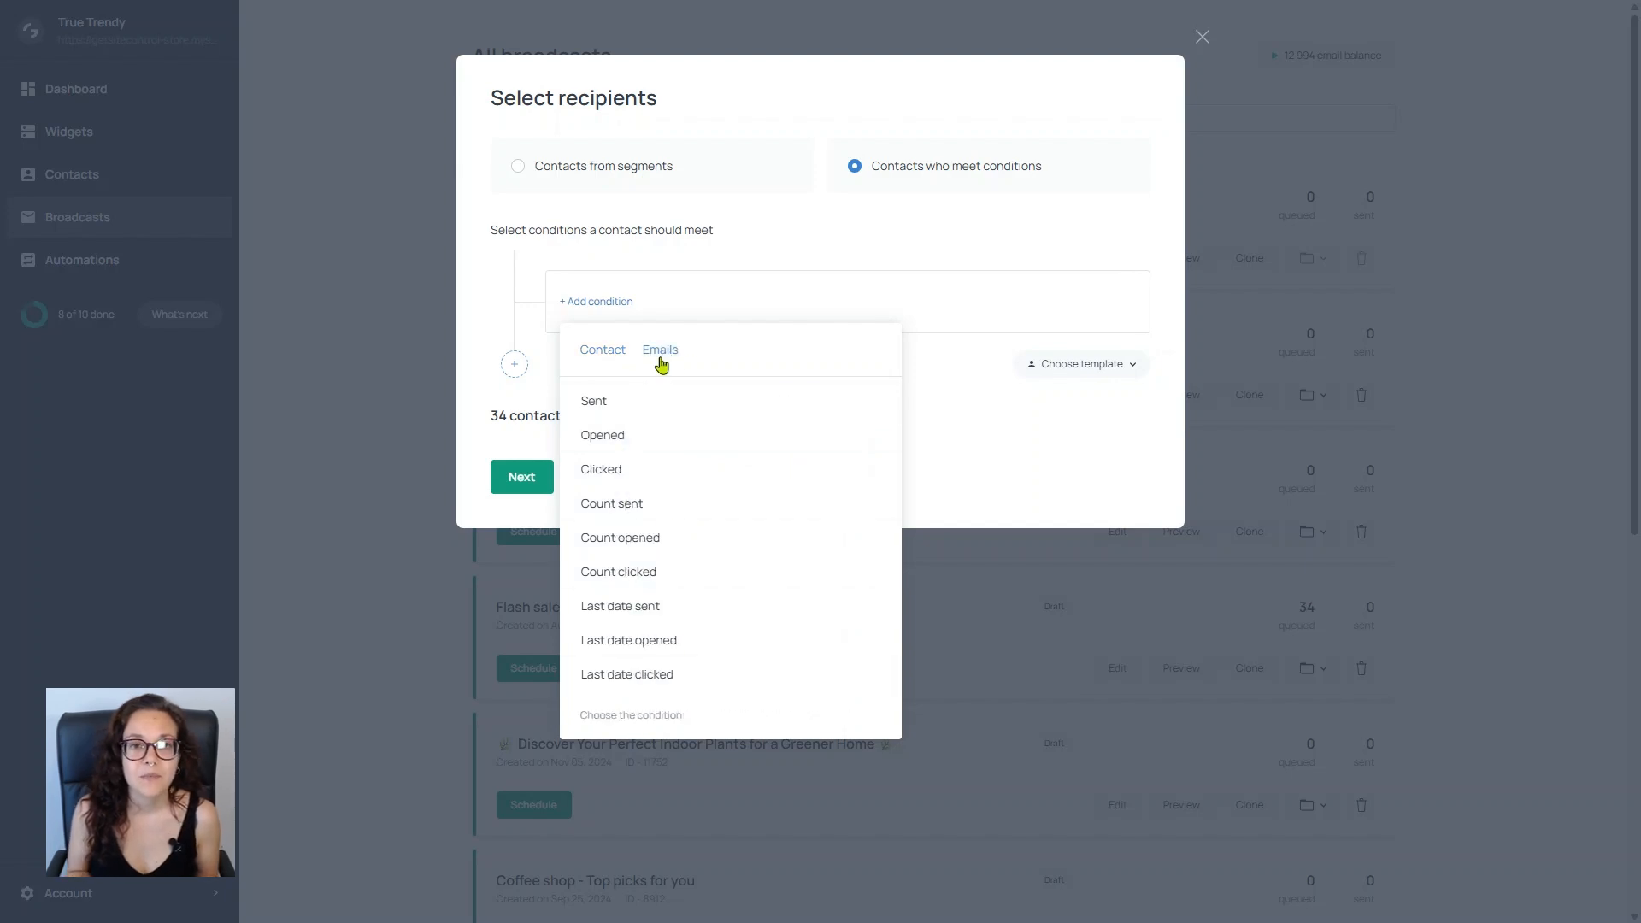
pyautogui.click(956, 374)
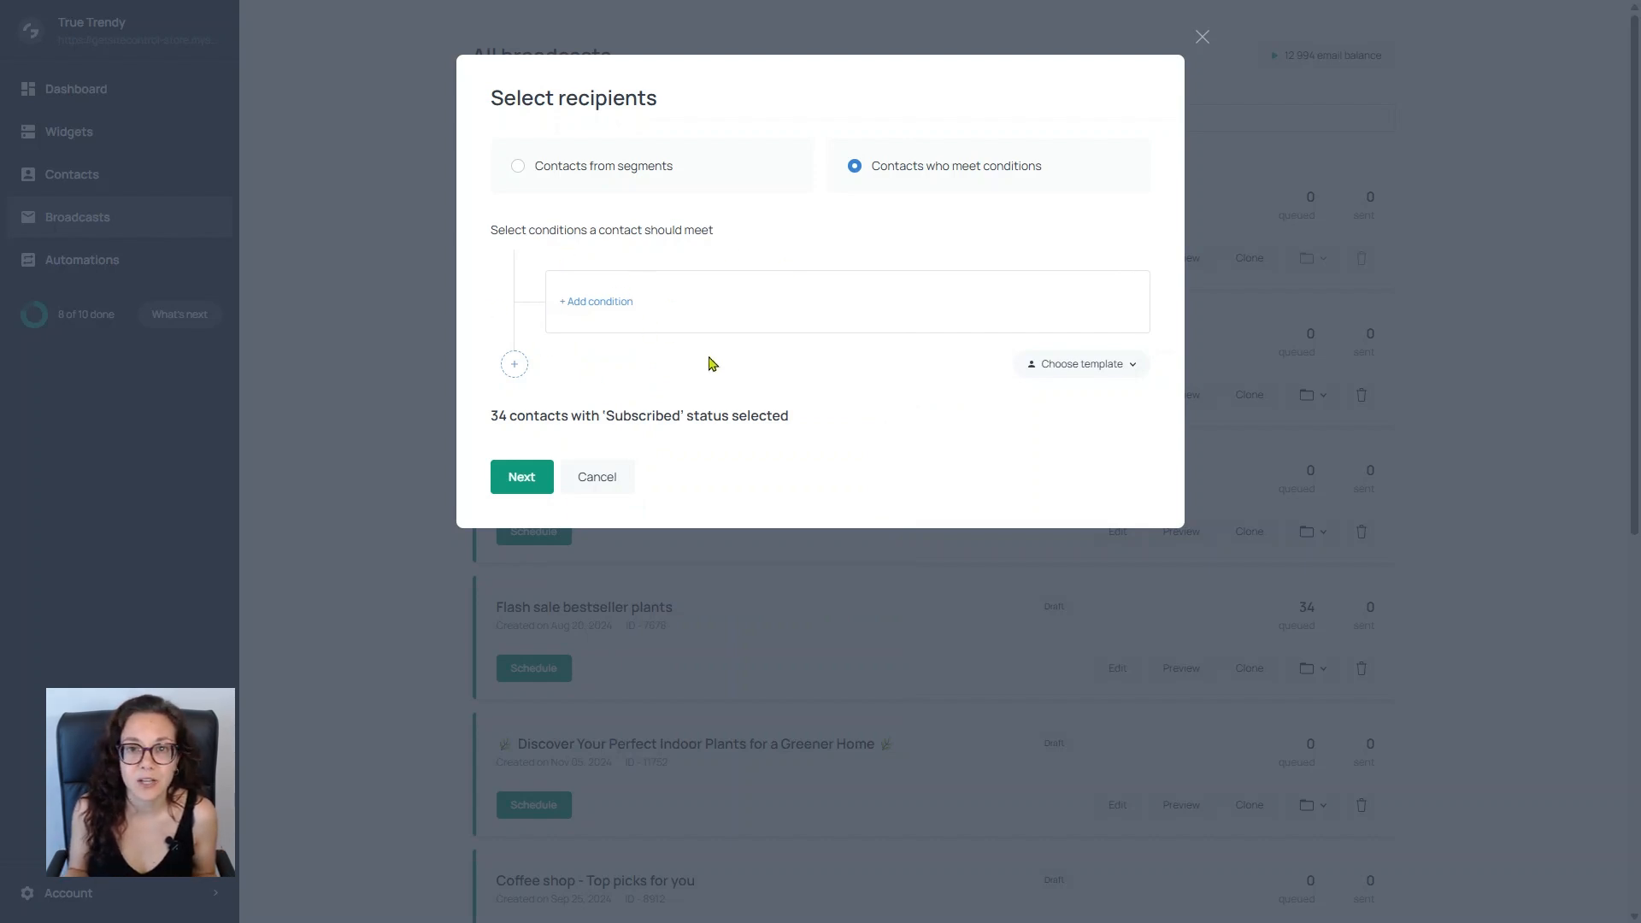
pyautogui.click(523, 475)
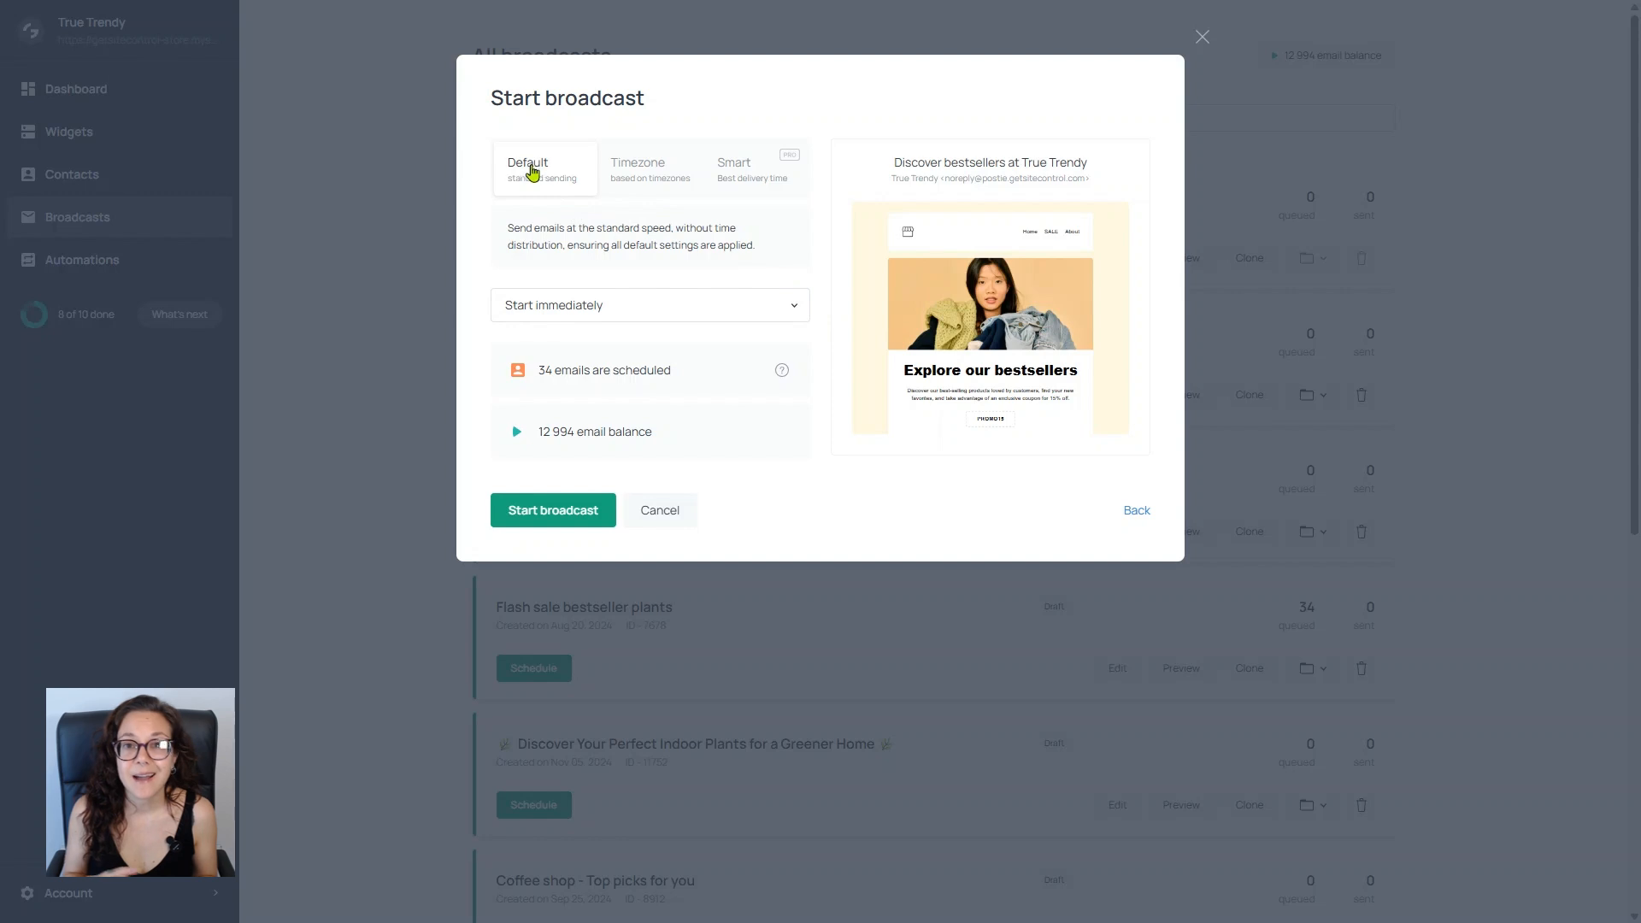
# Step: Examine the broadcast's start-time choices and the Timezone and Smart delivery modes, including the selectable hours for timezone delivery
pyautogui.click(624, 311)
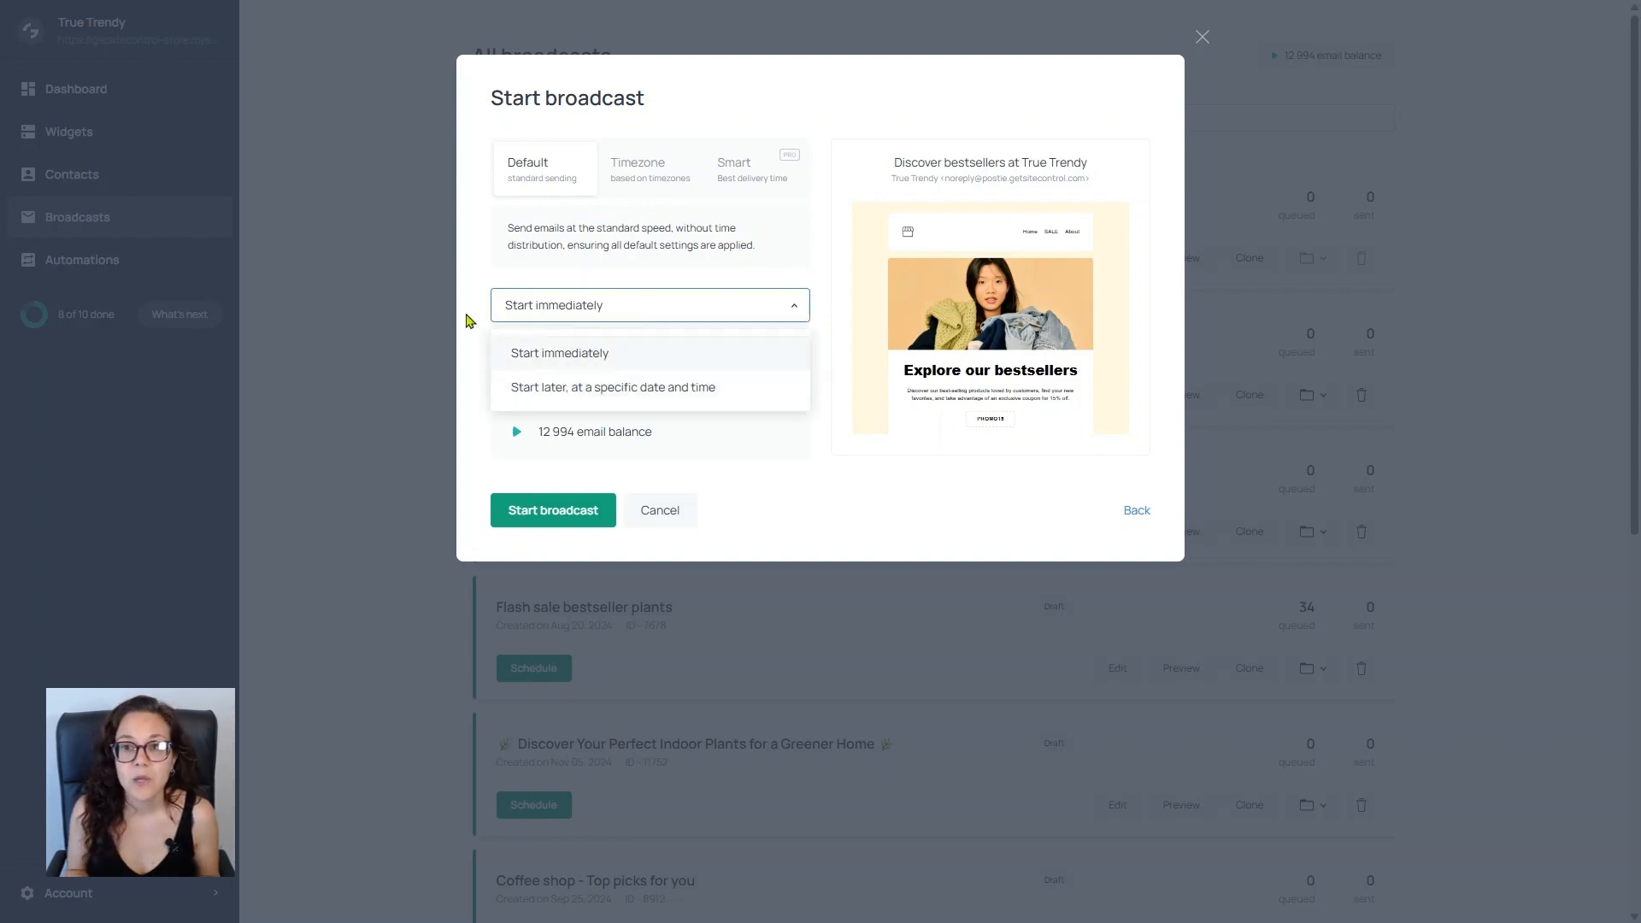
pyautogui.click(470, 322)
pyautogui.click(640, 181)
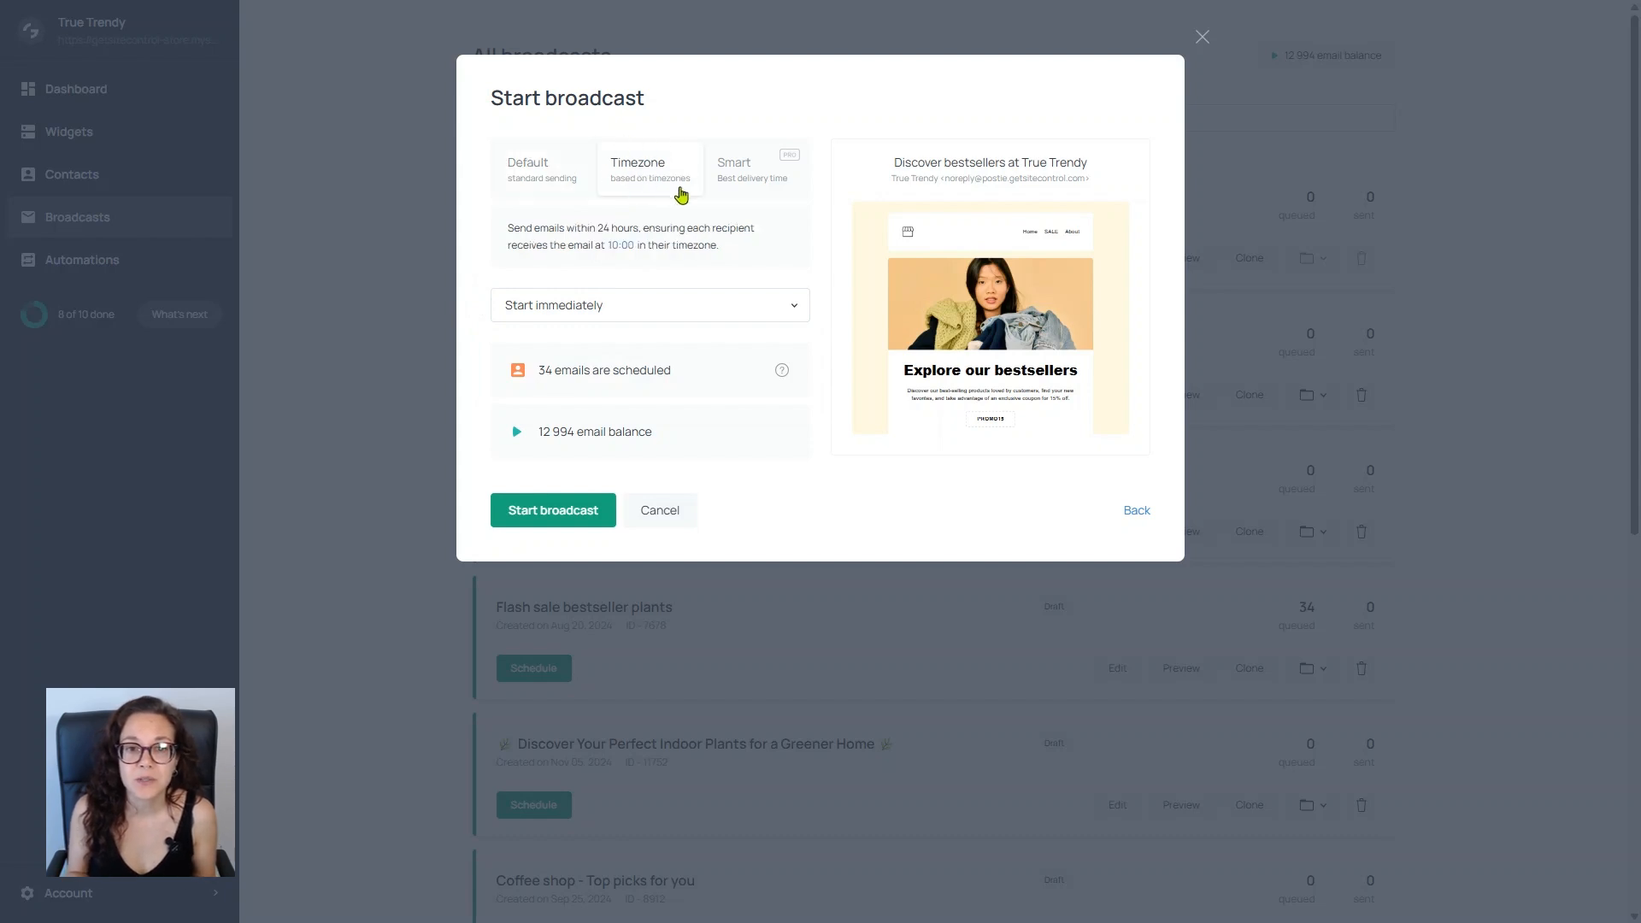
pyautogui.click(624, 246)
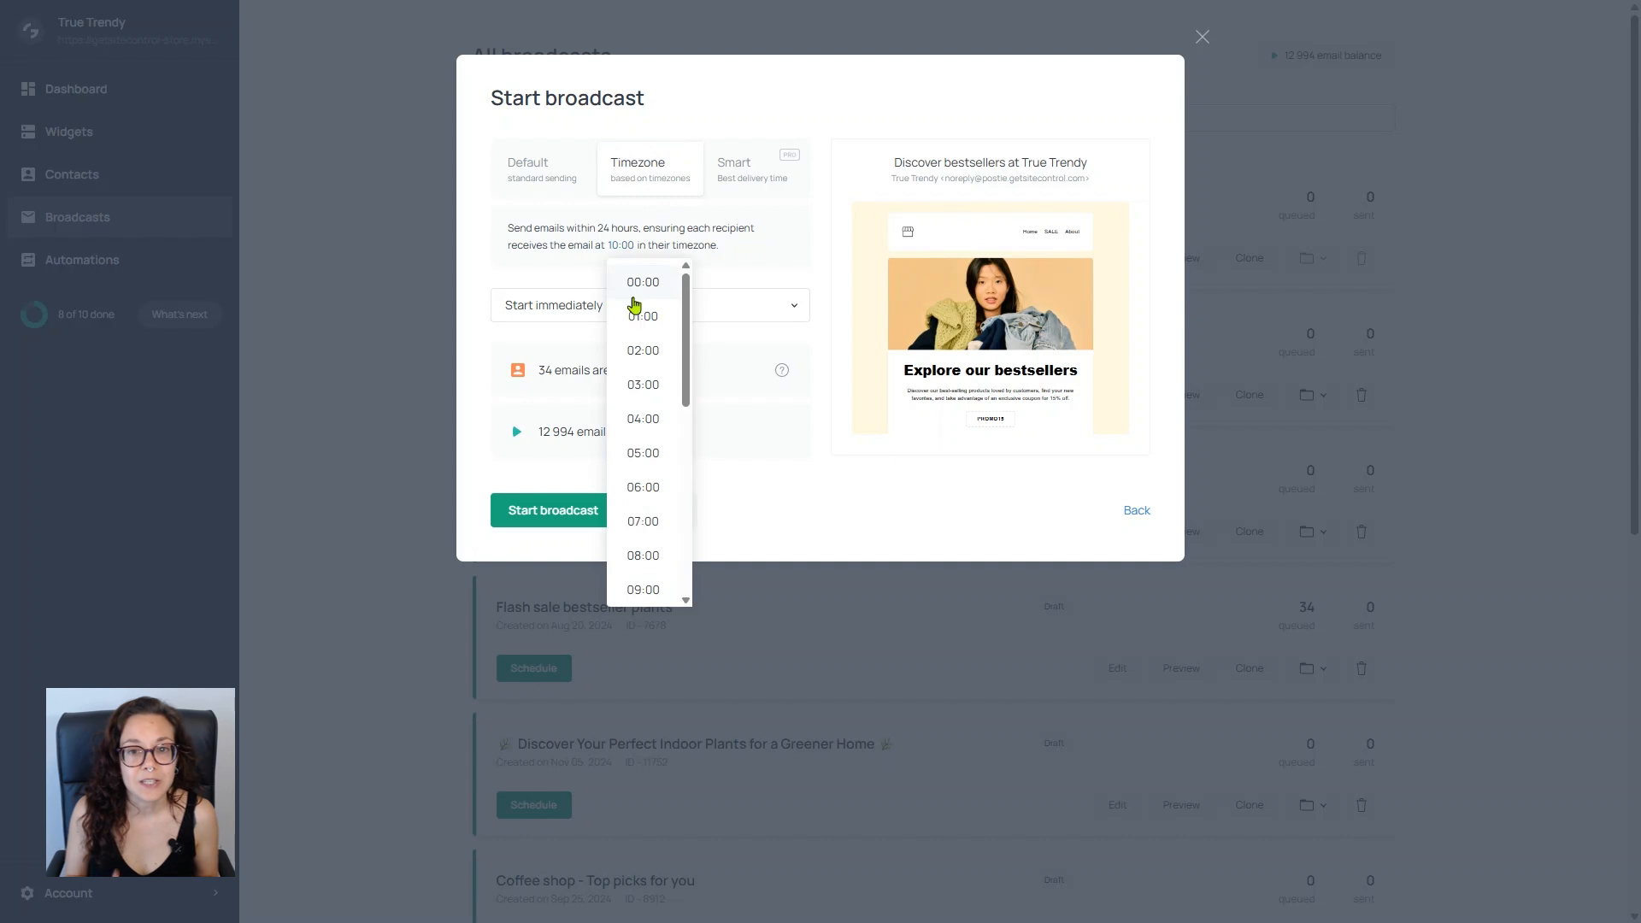
pyautogui.click(756, 185)
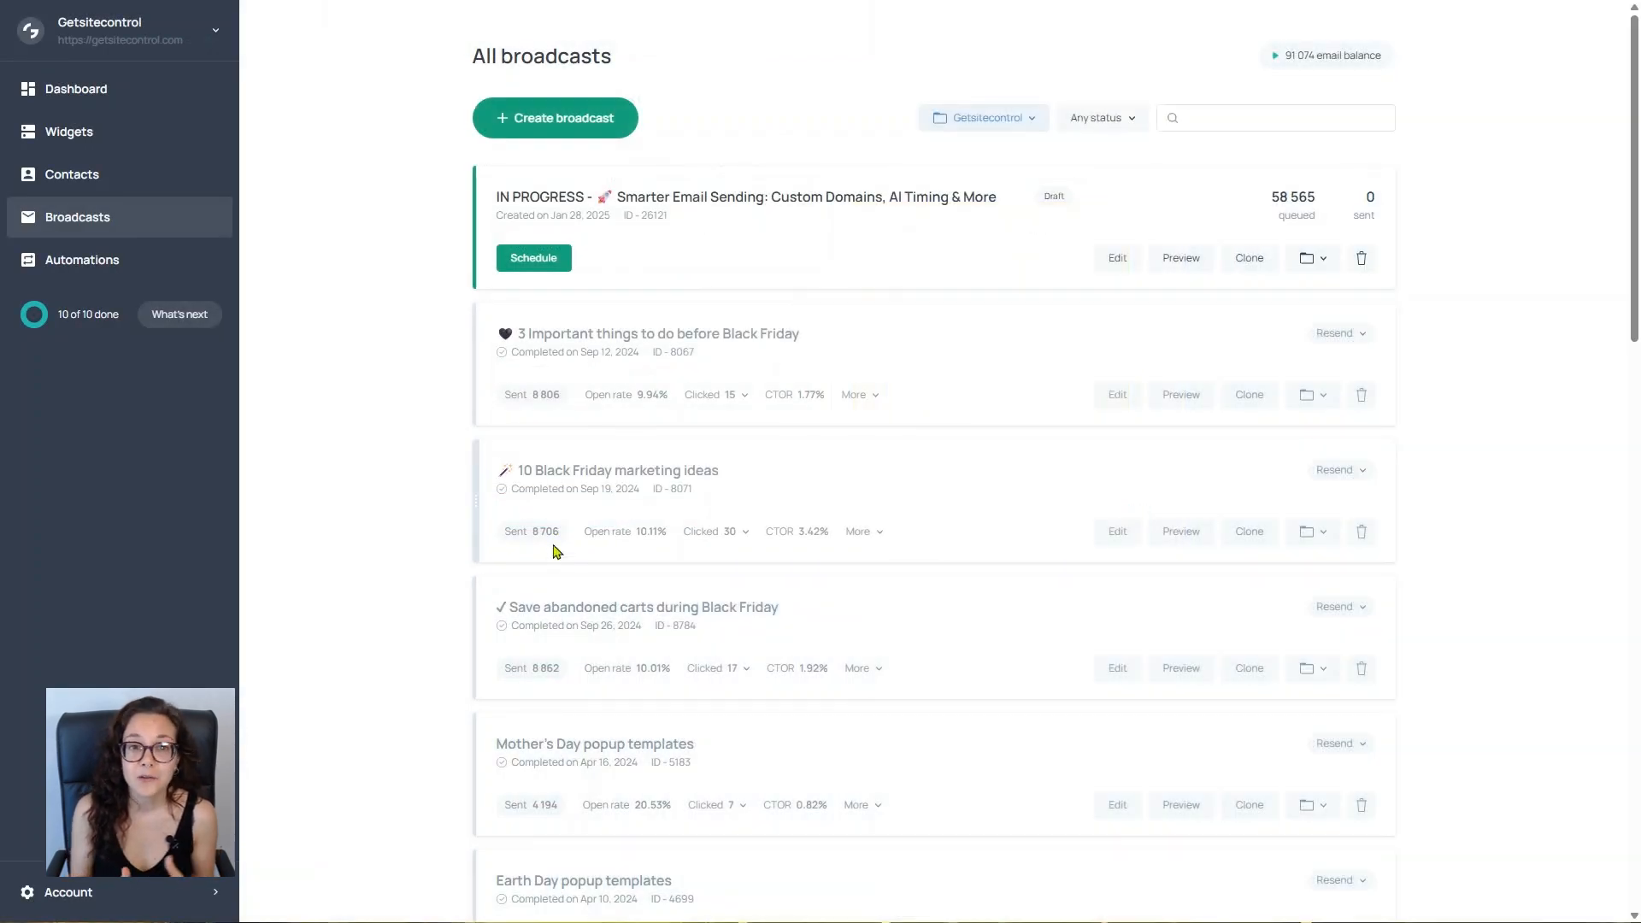
# Step: Examine the detailed sending statistics and the clicks per link of the "10 Black Friday marketing ideas" broadcast
pyautogui.click(879, 537)
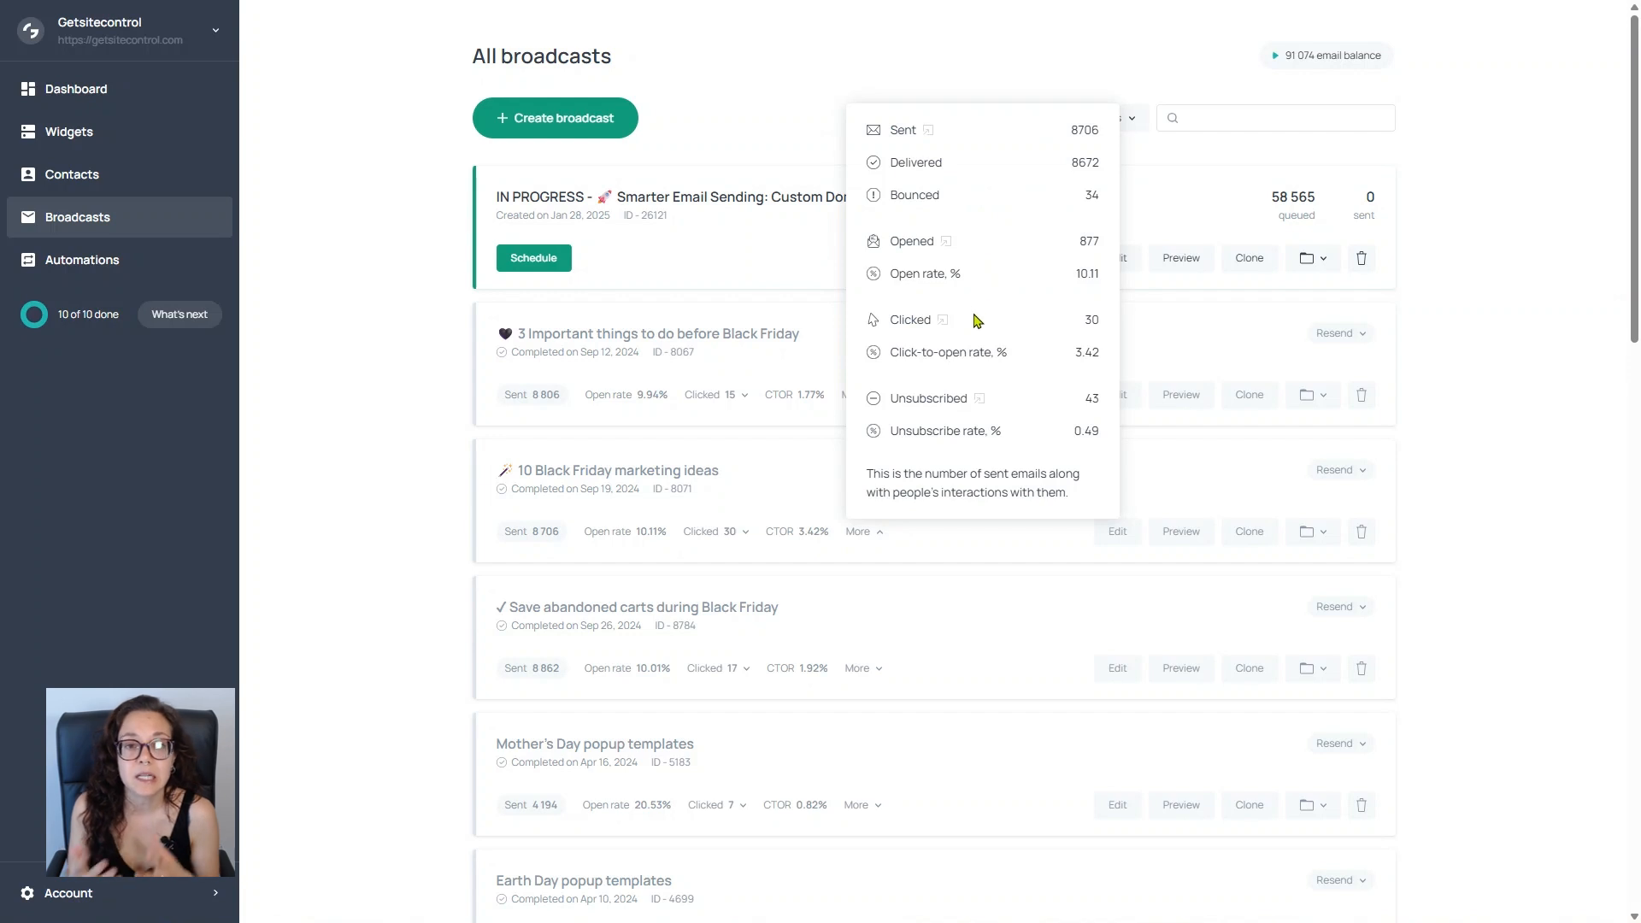
pyautogui.click(743, 531)
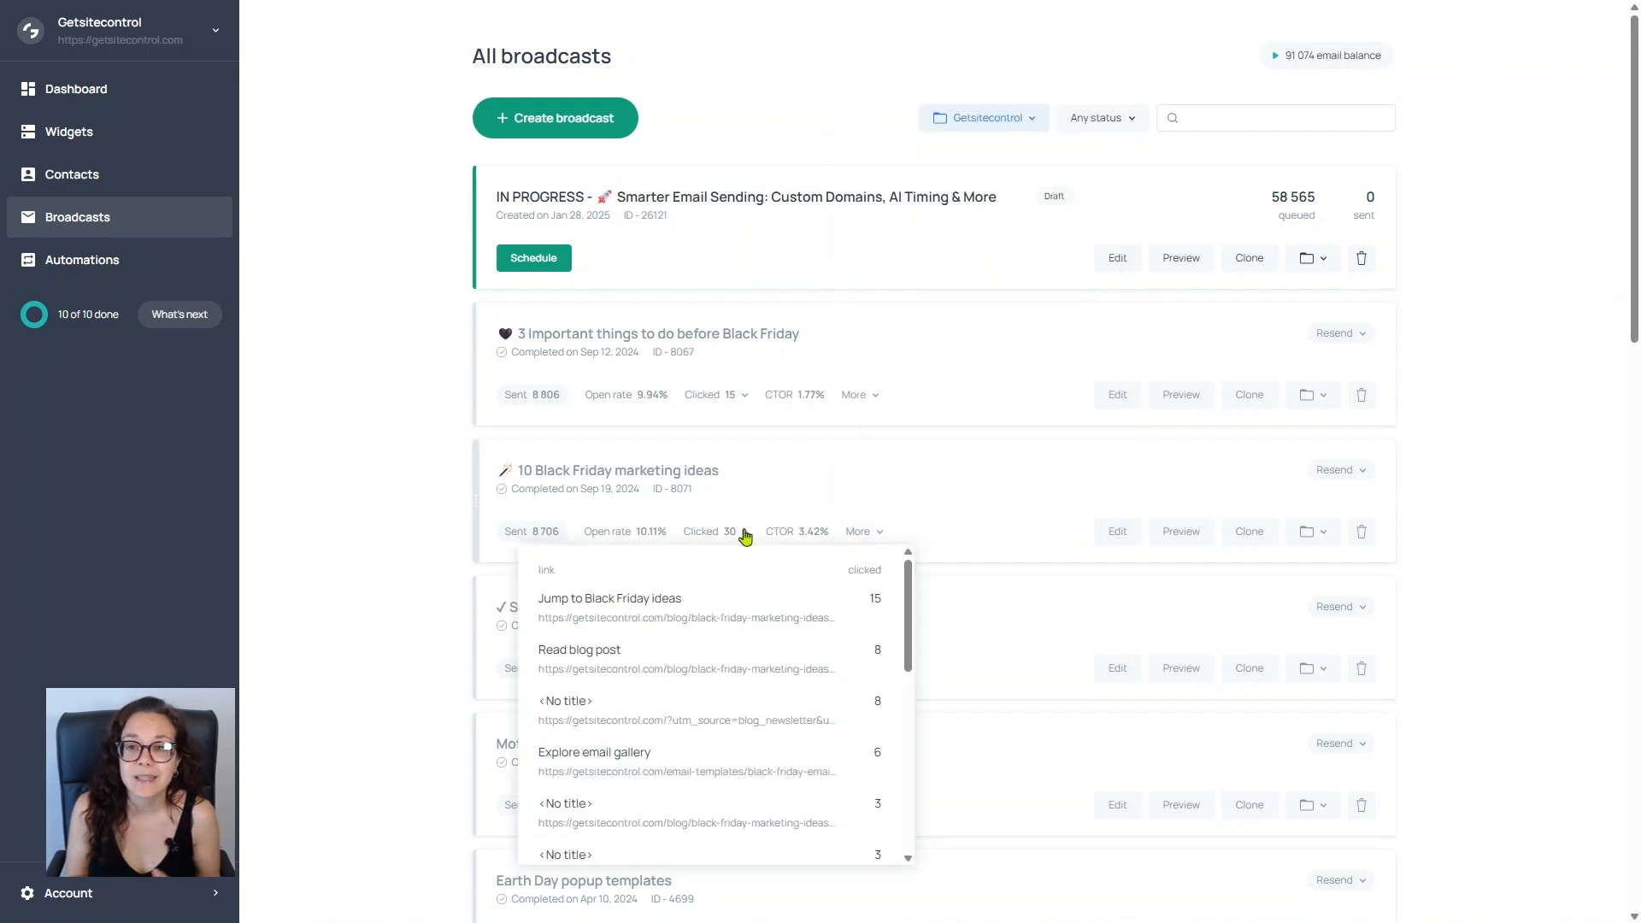
pyautogui.scroll(-6, 754, 633)
pyautogui.scroll(-2, 753, 633)
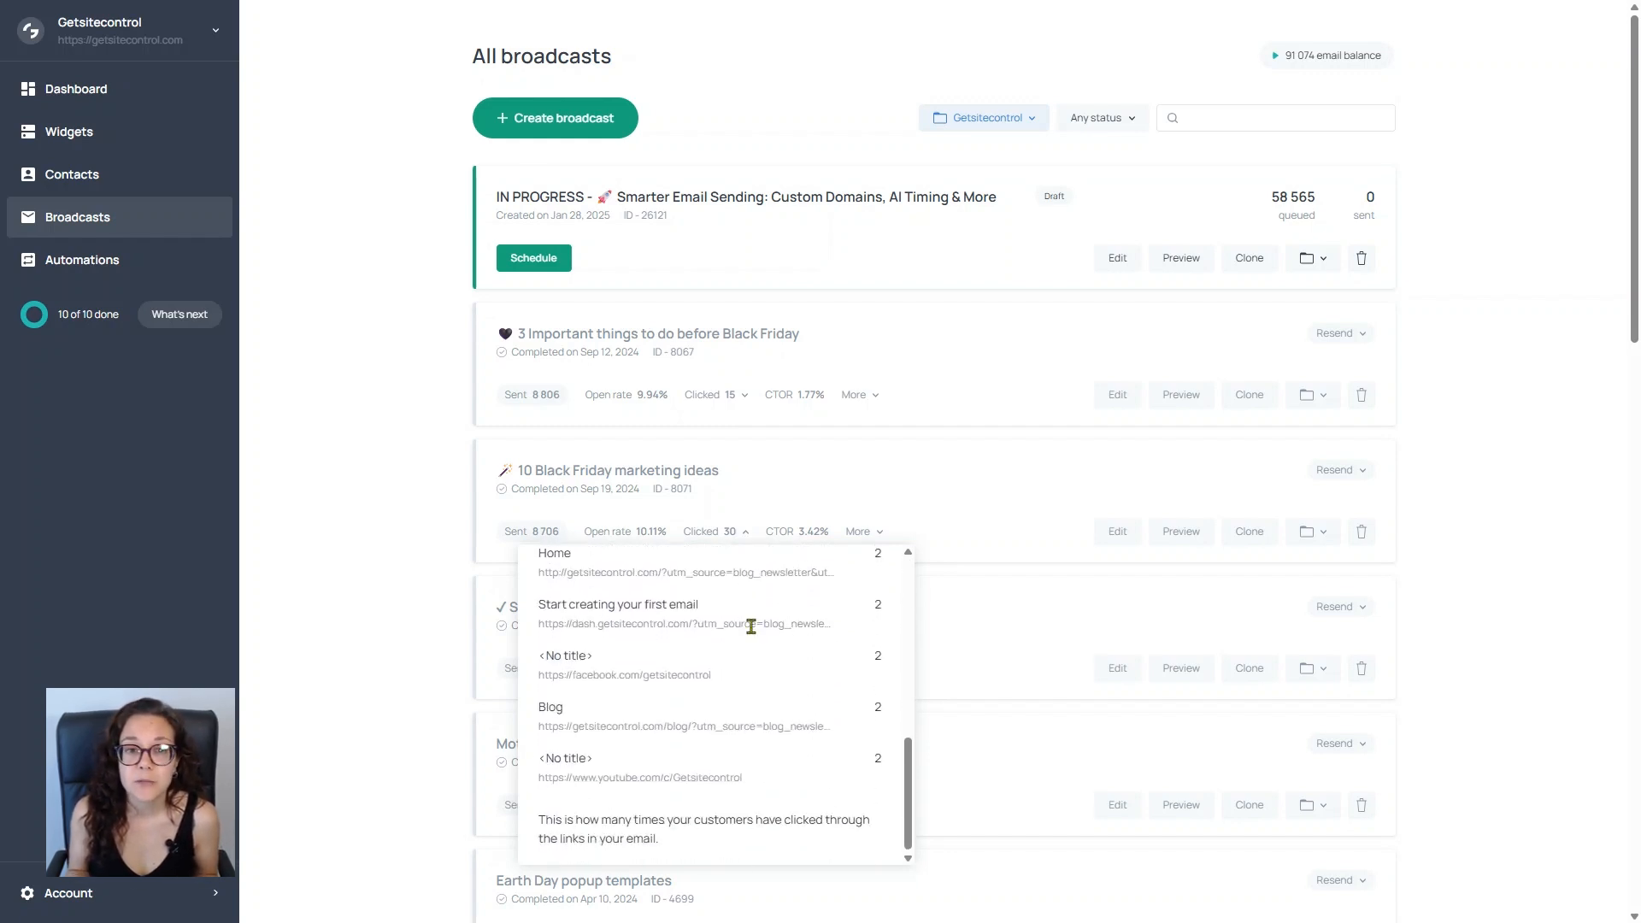
pyautogui.click(379, 640)
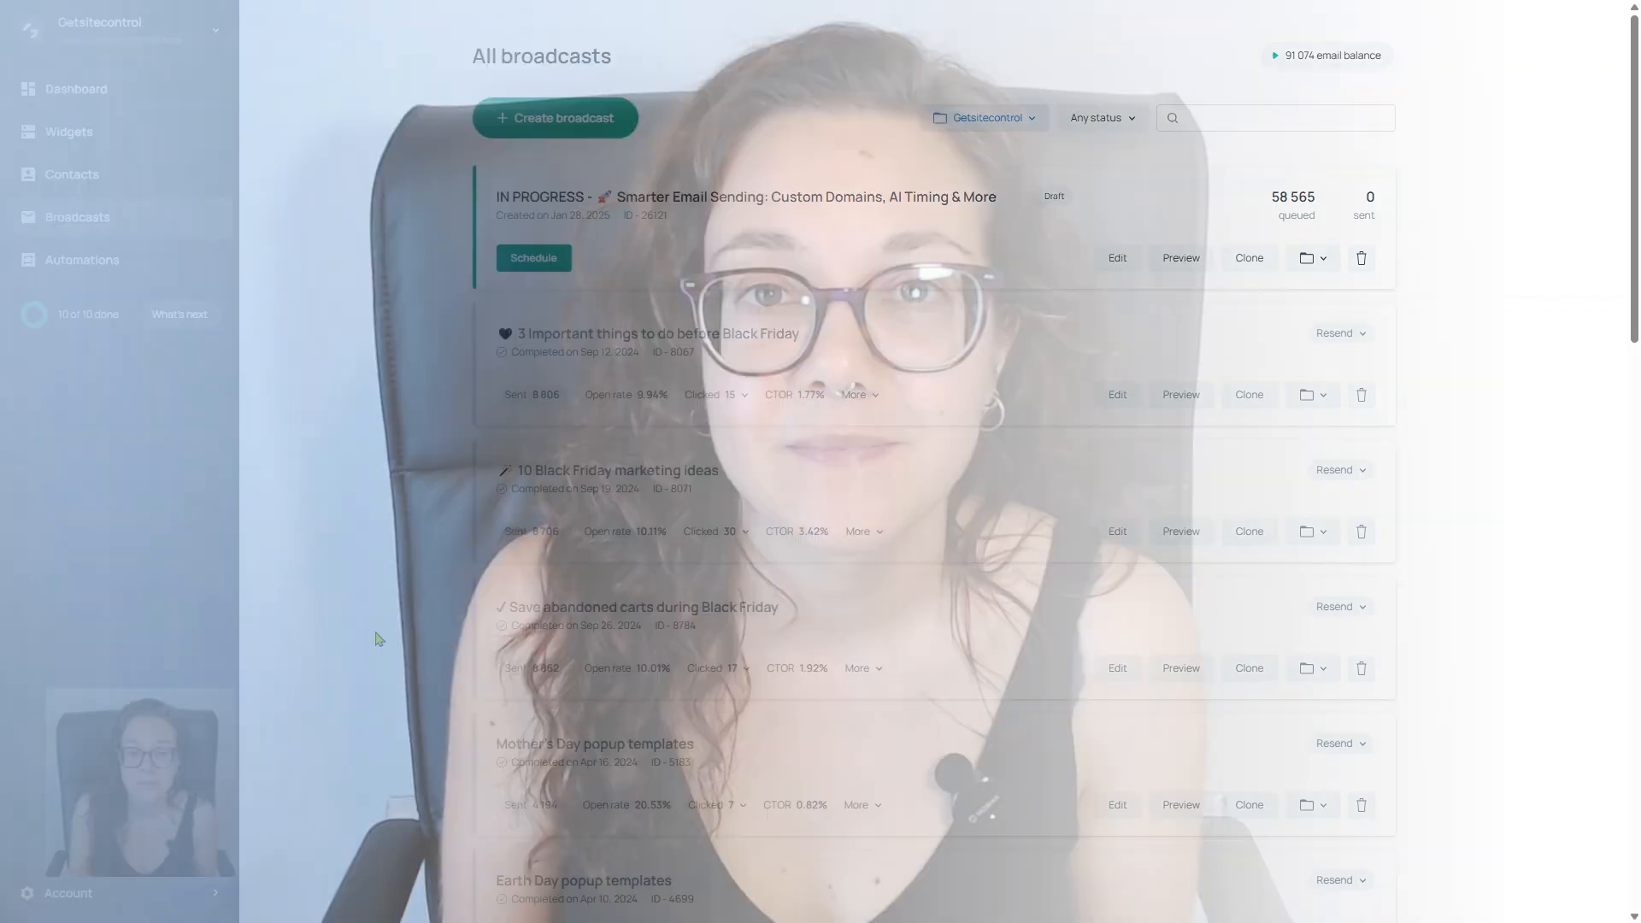